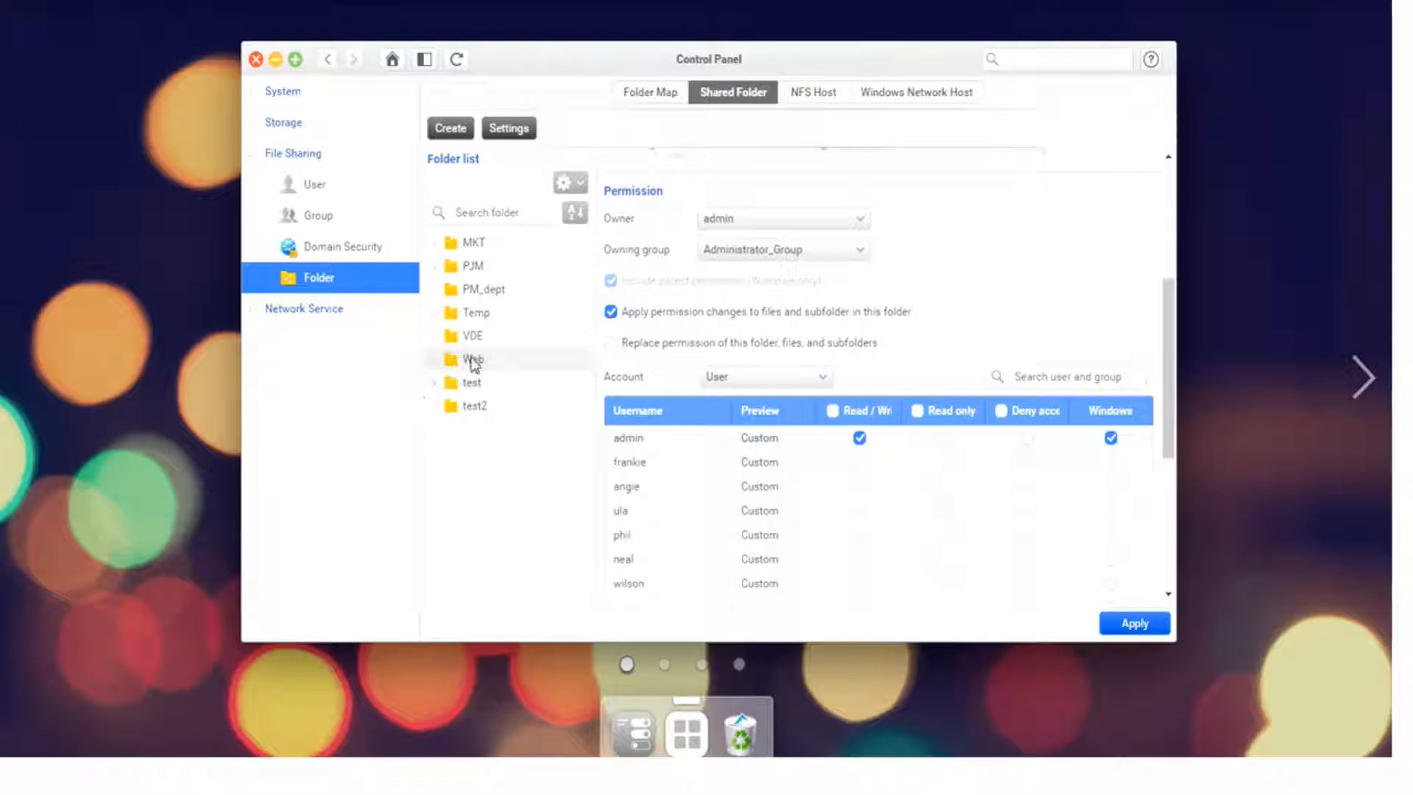
# - View the admin user's Windows permissions on the test shared folder, leaving them unchanged
pyautogui.click(1112, 439)
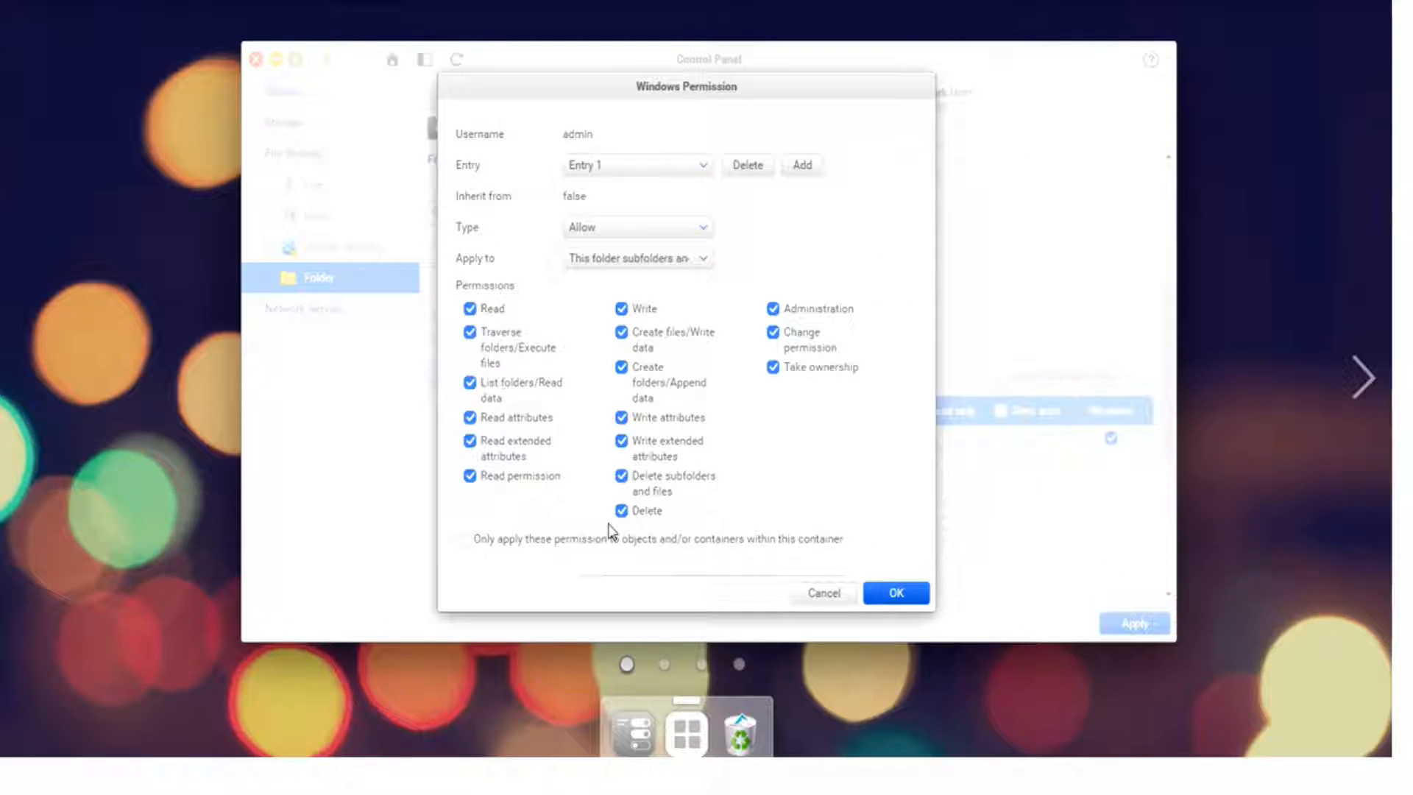
pyautogui.click(822, 592)
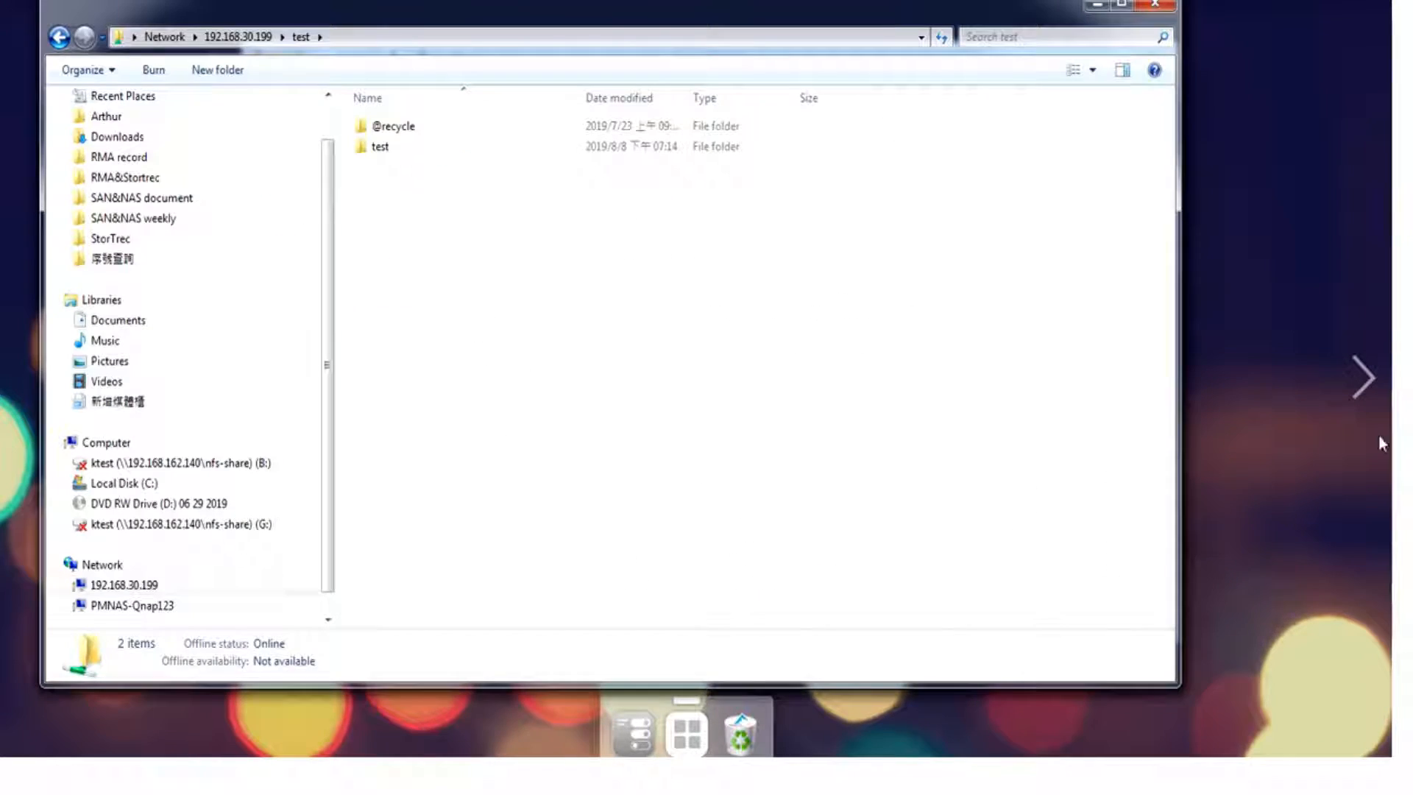
# - Switch to Windows Explorer and go up from the test share to the share list of 192.168.30.199
pyautogui.click(346, 39)
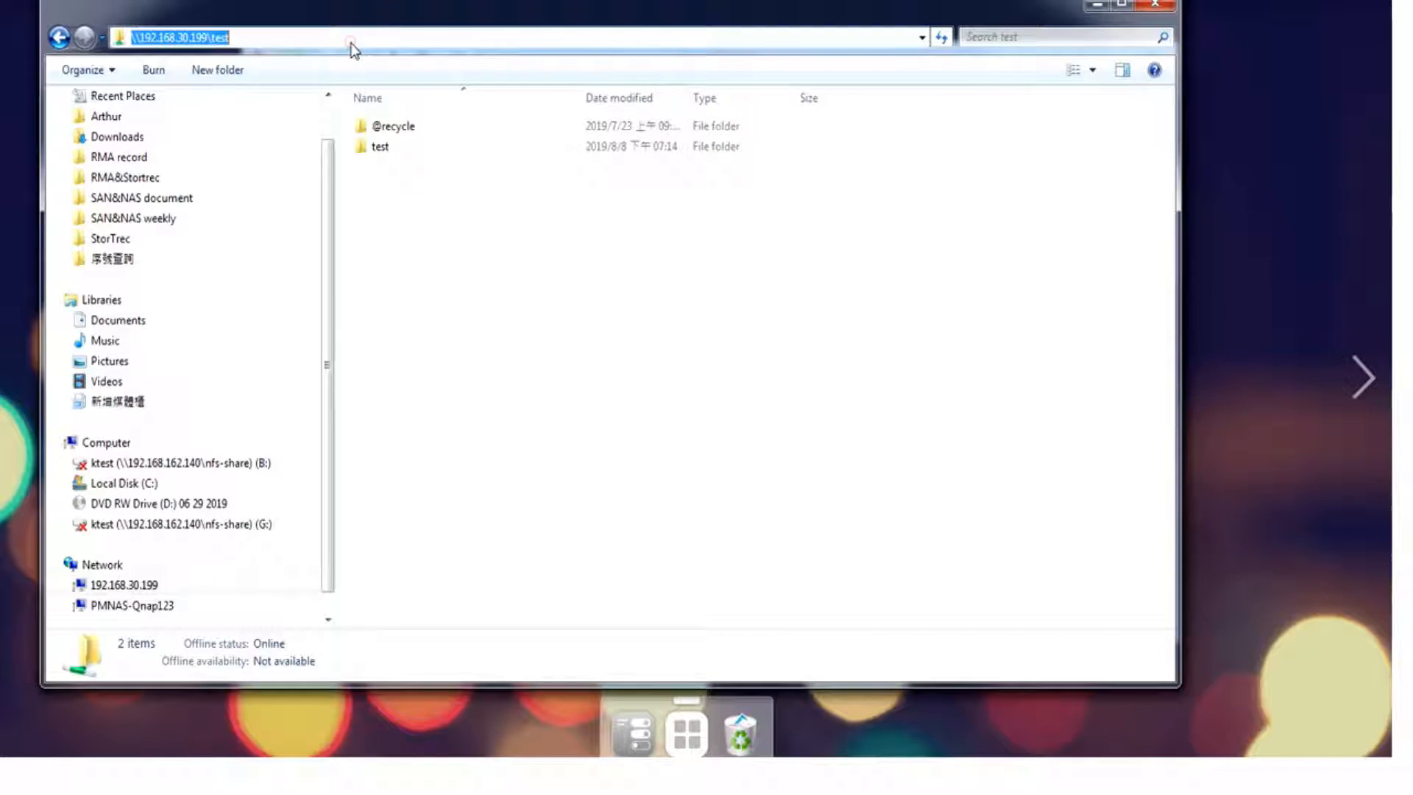
pyautogui.click(248, 39)
pyautogui.press('Return')
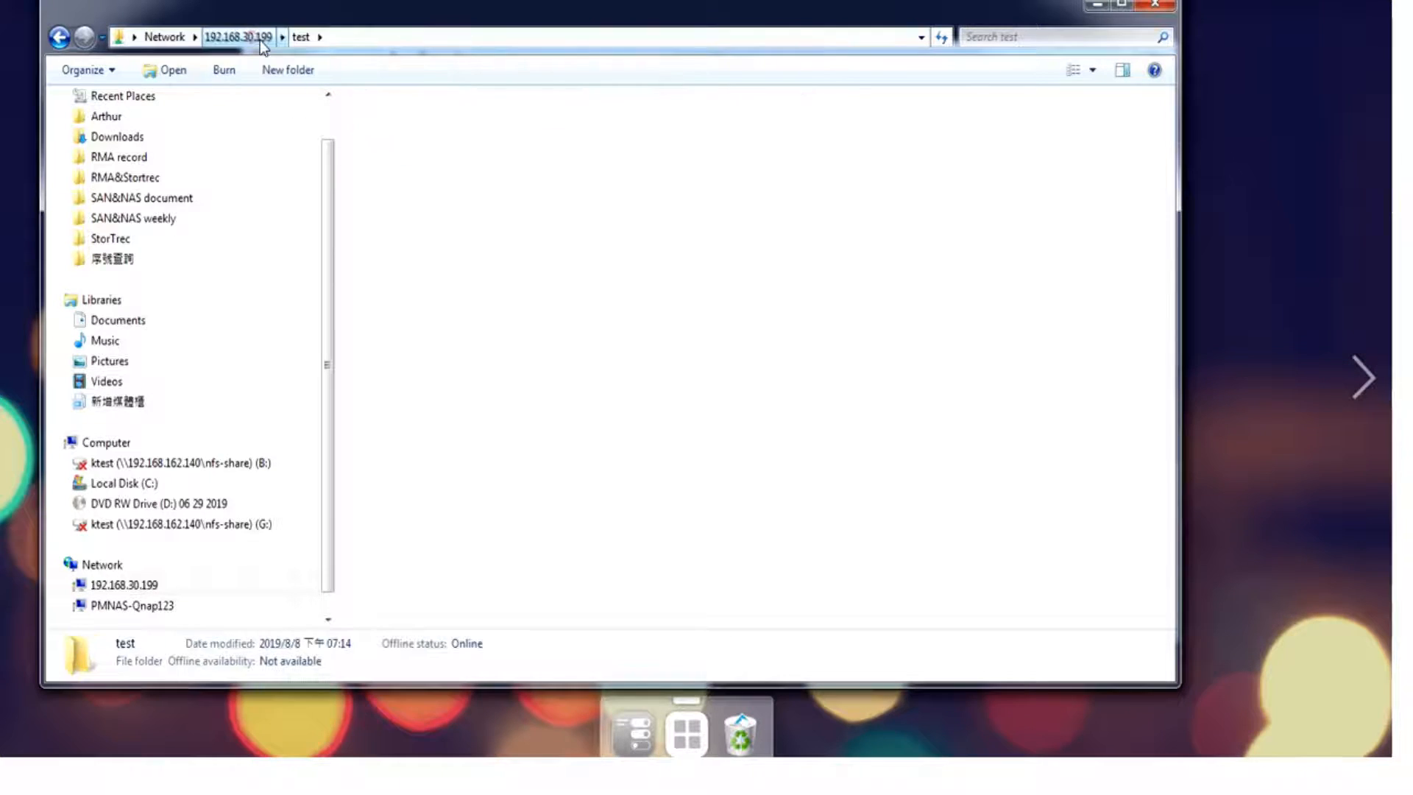
pyautogui.click(252, 37)
# - Open the advanced security settings of the test share for its Linux User (admin) entry
pyautogui.rightClick(636, 207)
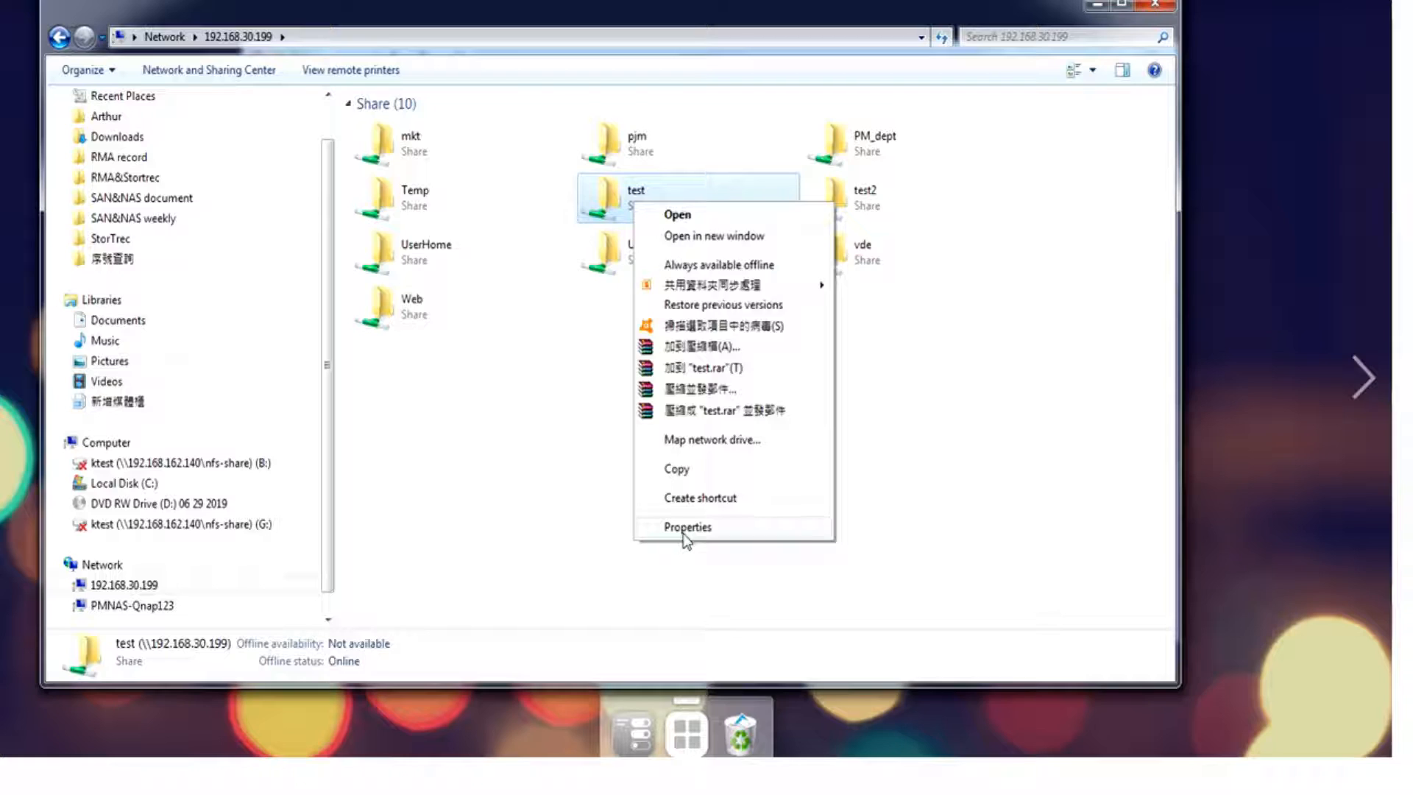
pyautogui.click(687, 526)
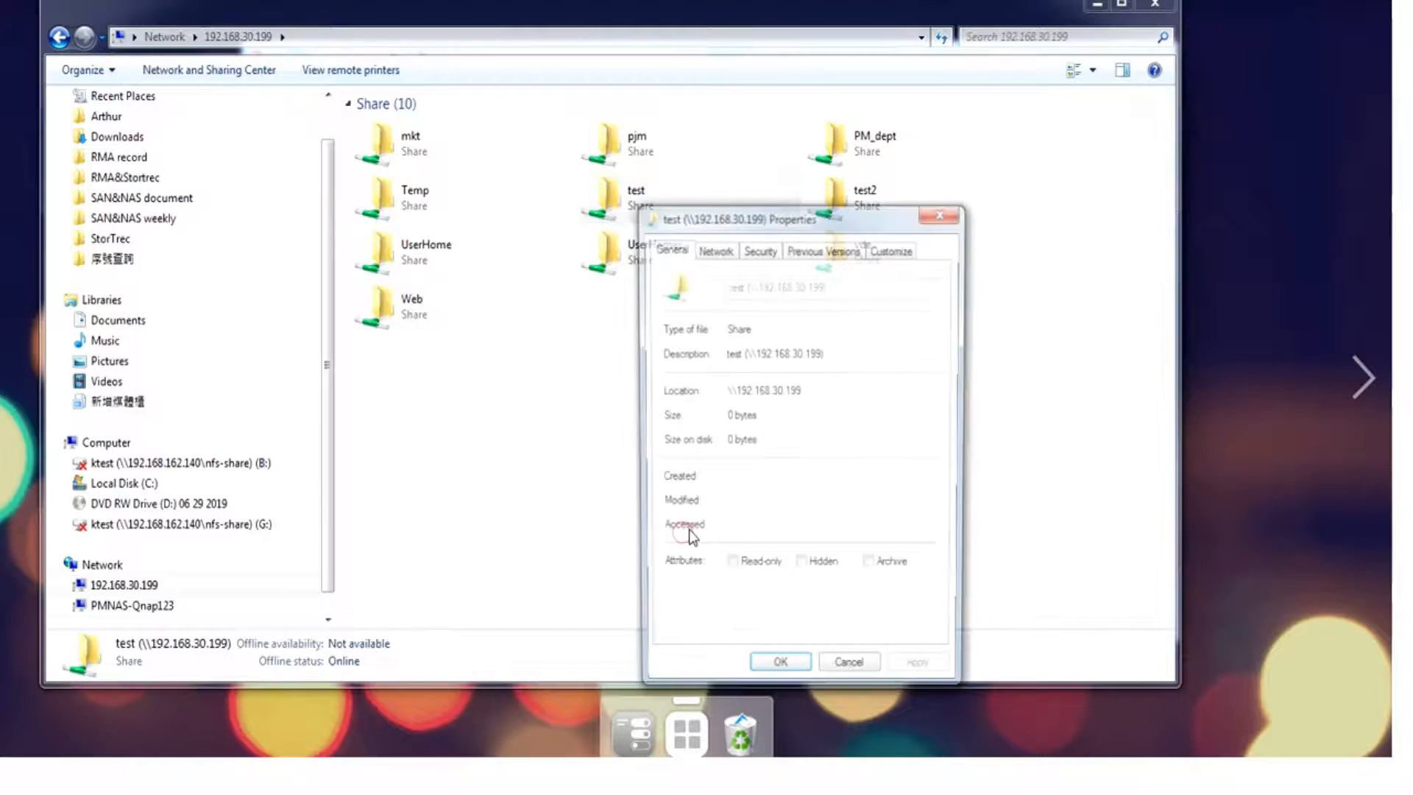
pyautogui.click(763, 253)
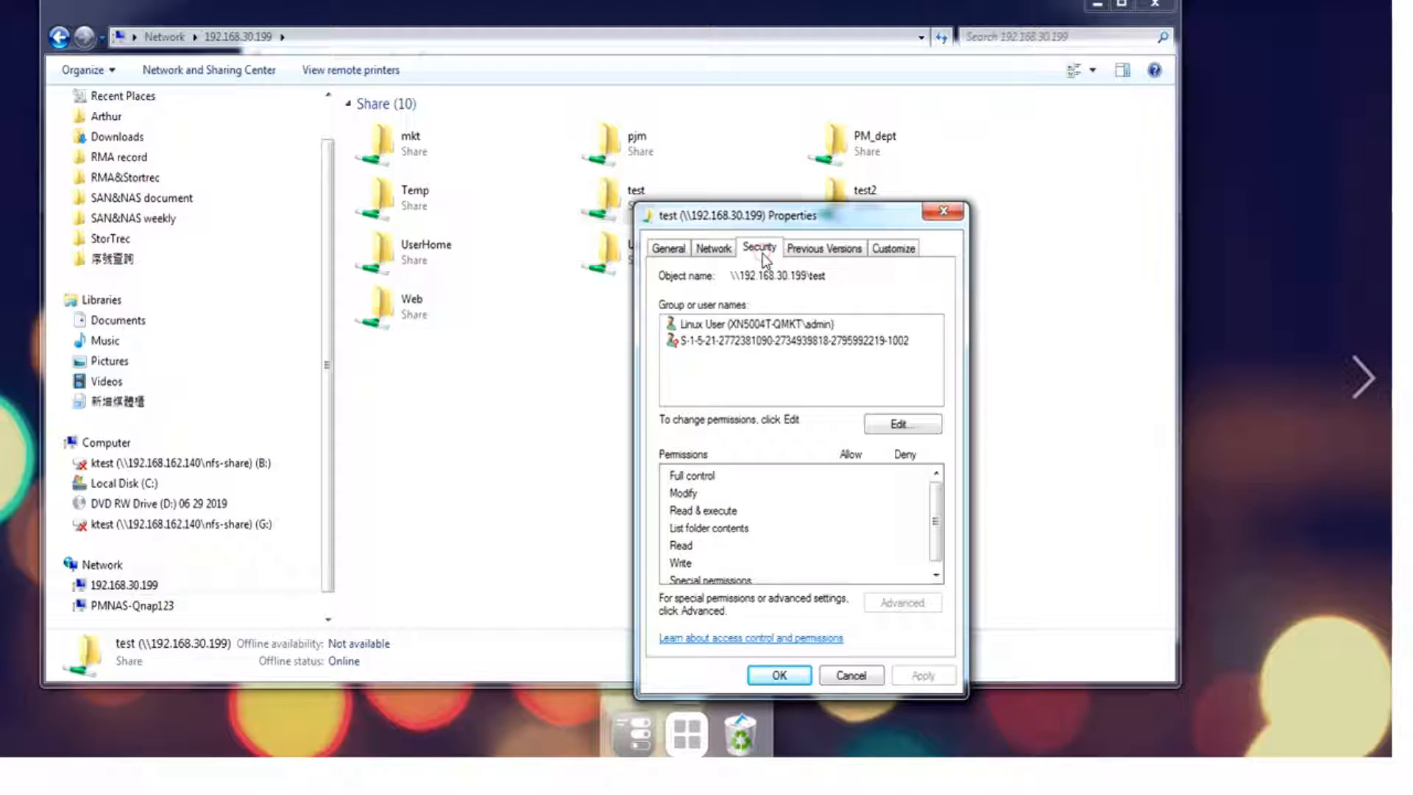
pyautogui.click(705, 326)
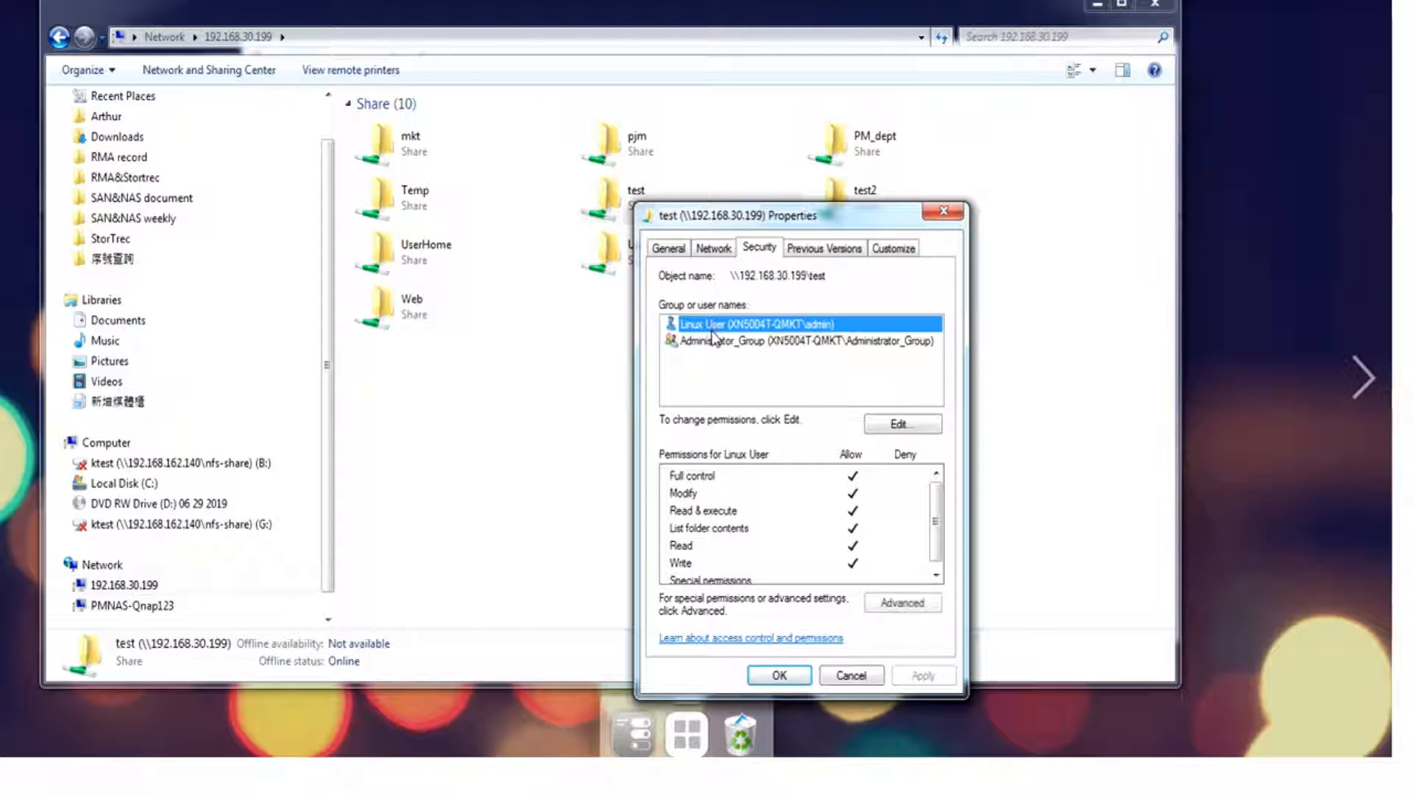
pyautogui.click(899, 599)
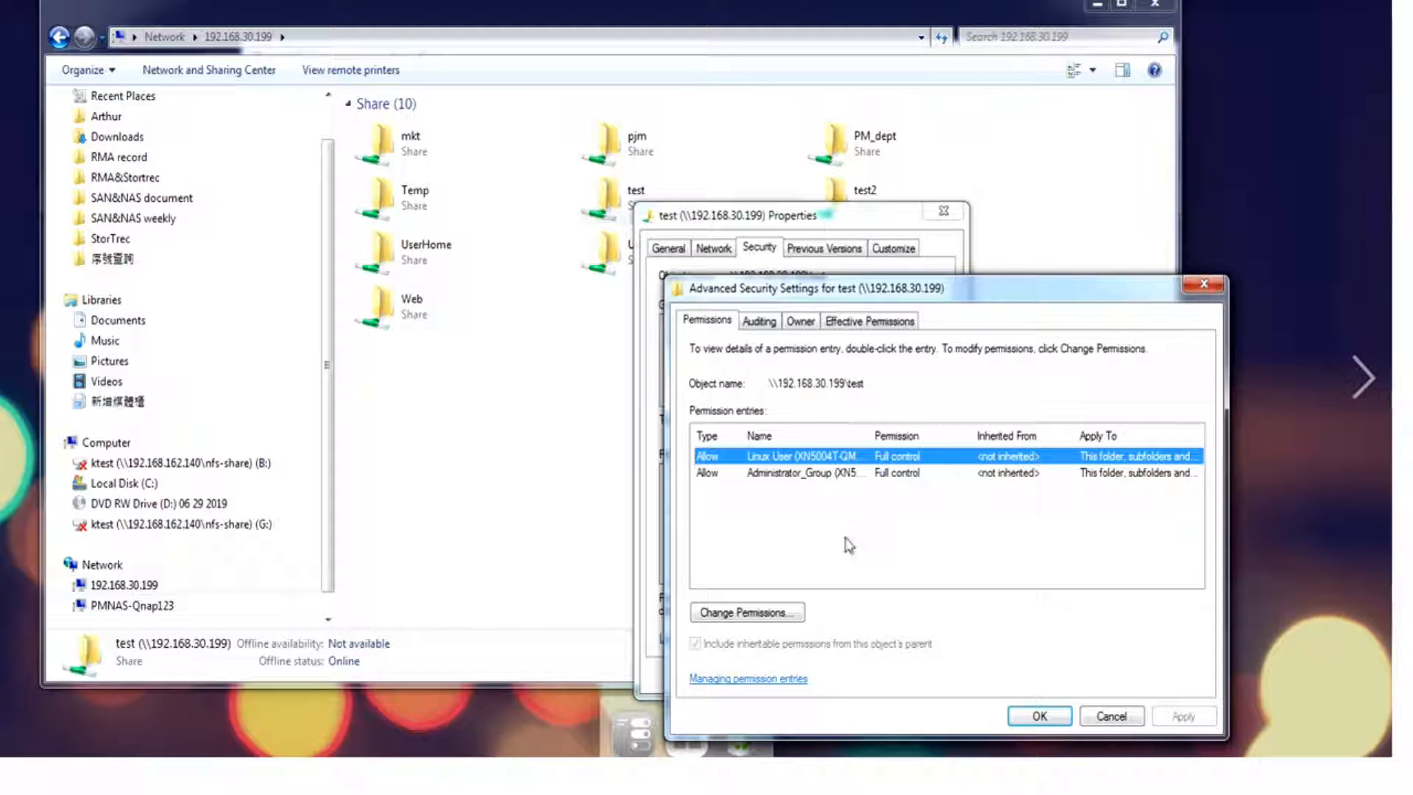
# - Edit the Linux User (admin) permission entry of the test share to deny Full control instead of allowing it
pyautogui.click(763, 612)
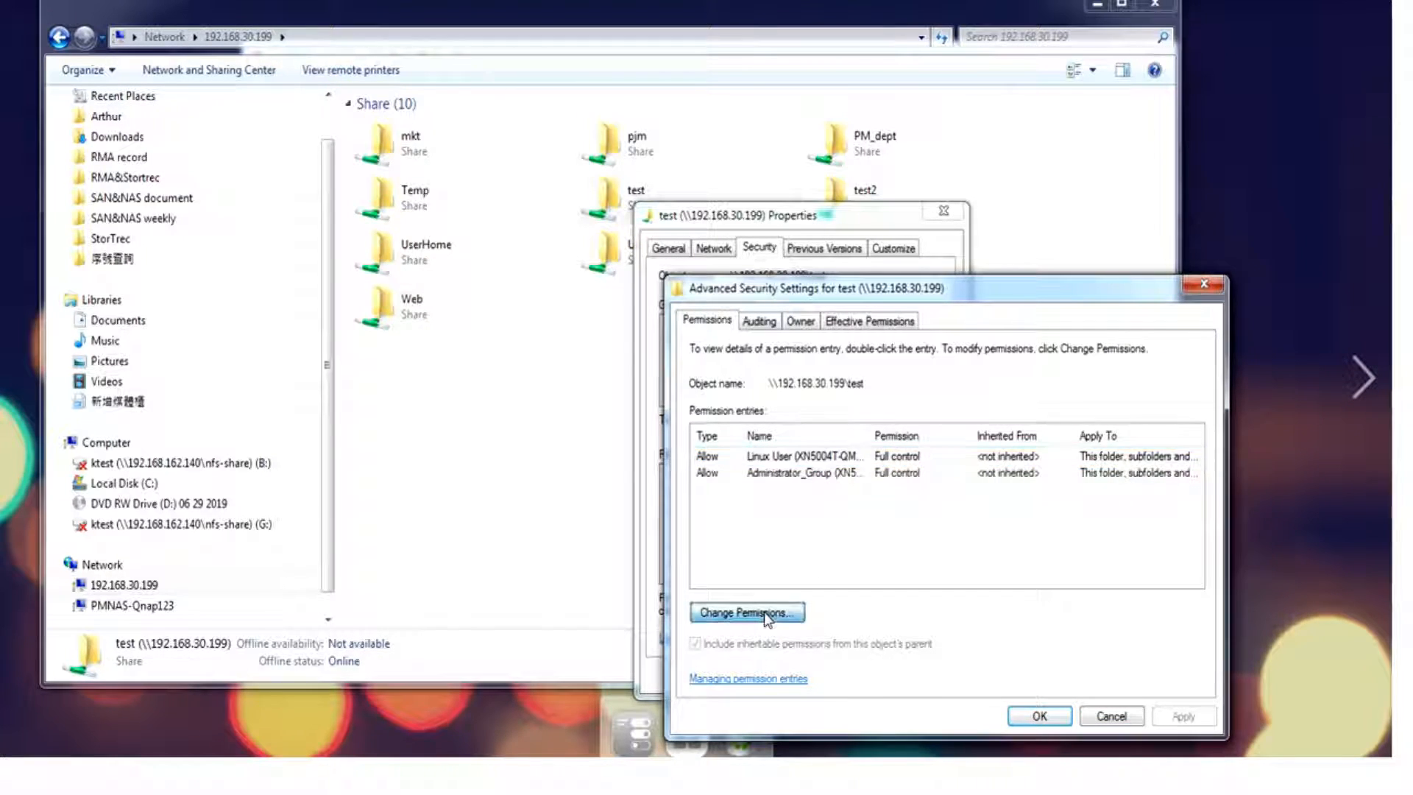
pyautogui.moveTo(907, 311); pyautogui.dragTo(752, 172)
pyautogui.click(695, 459)
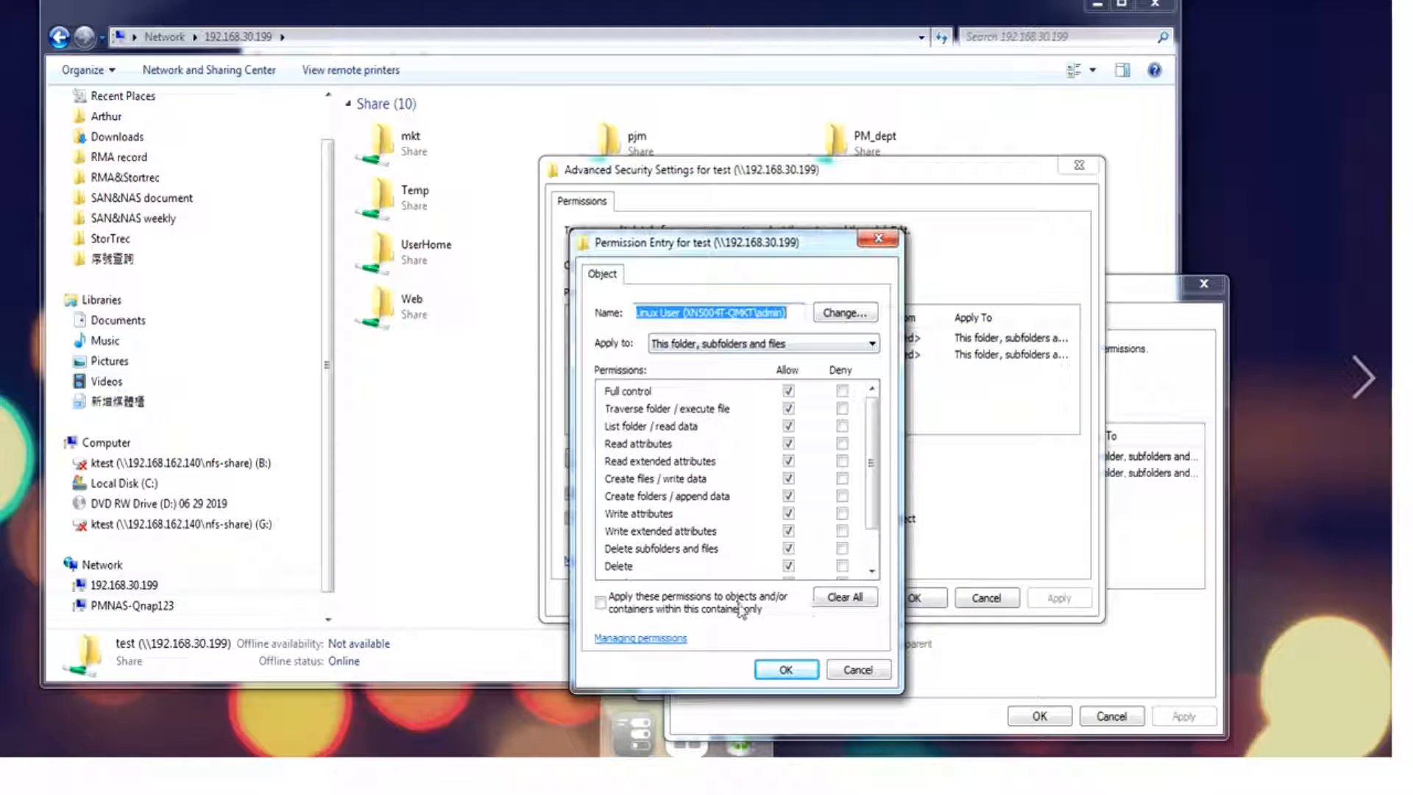
pyautogui.click(873, 551)
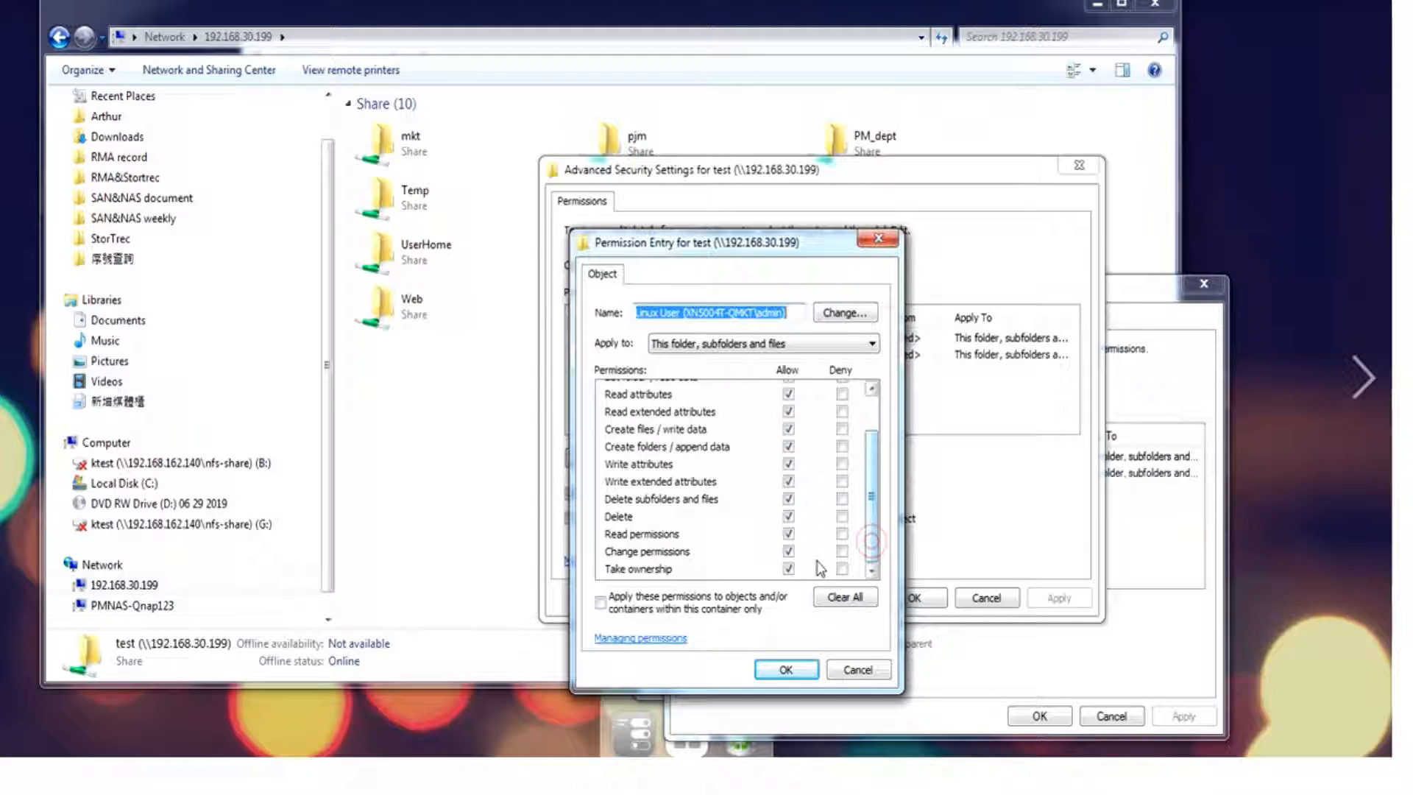
pyautogui.scroll(3, 868, 478)
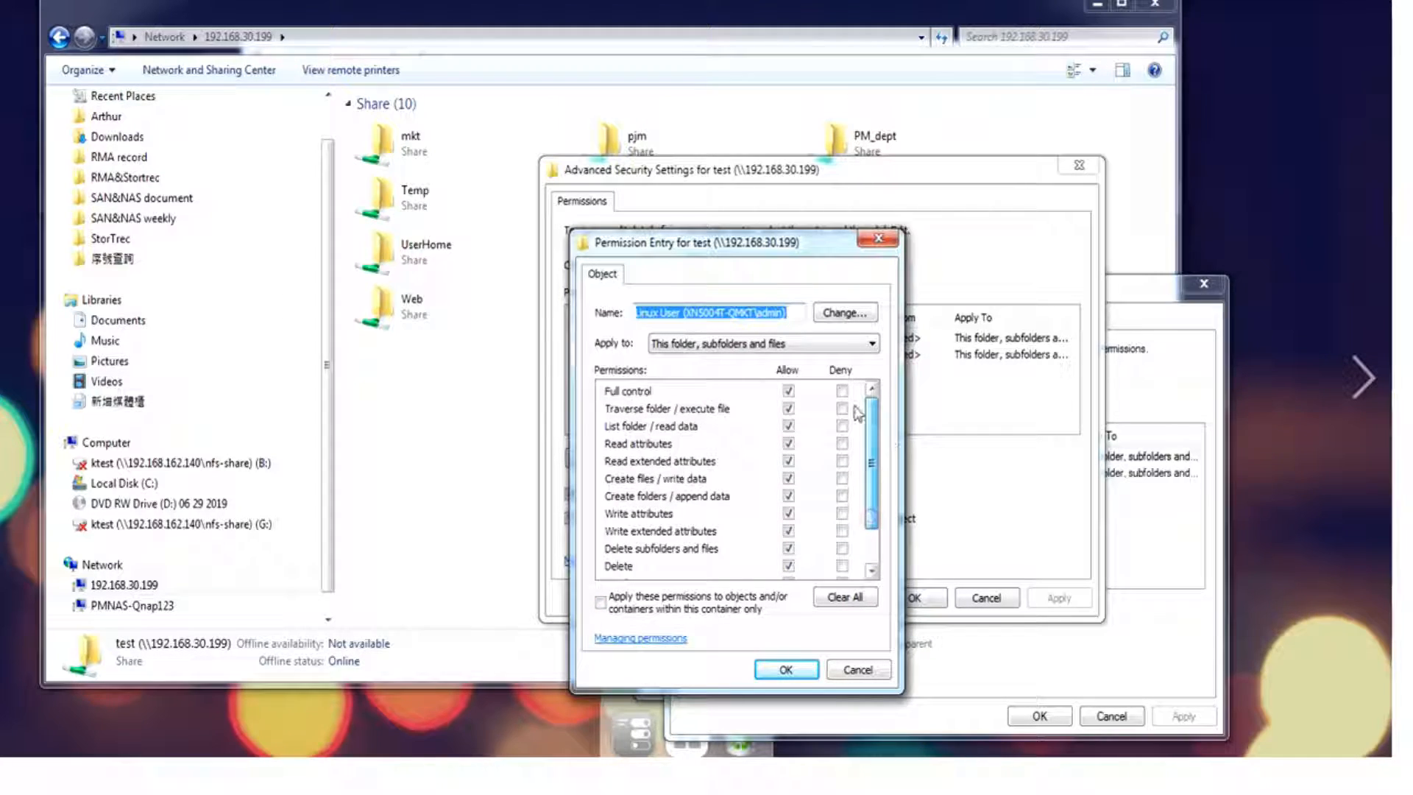
pyautogui.click(841, 390)
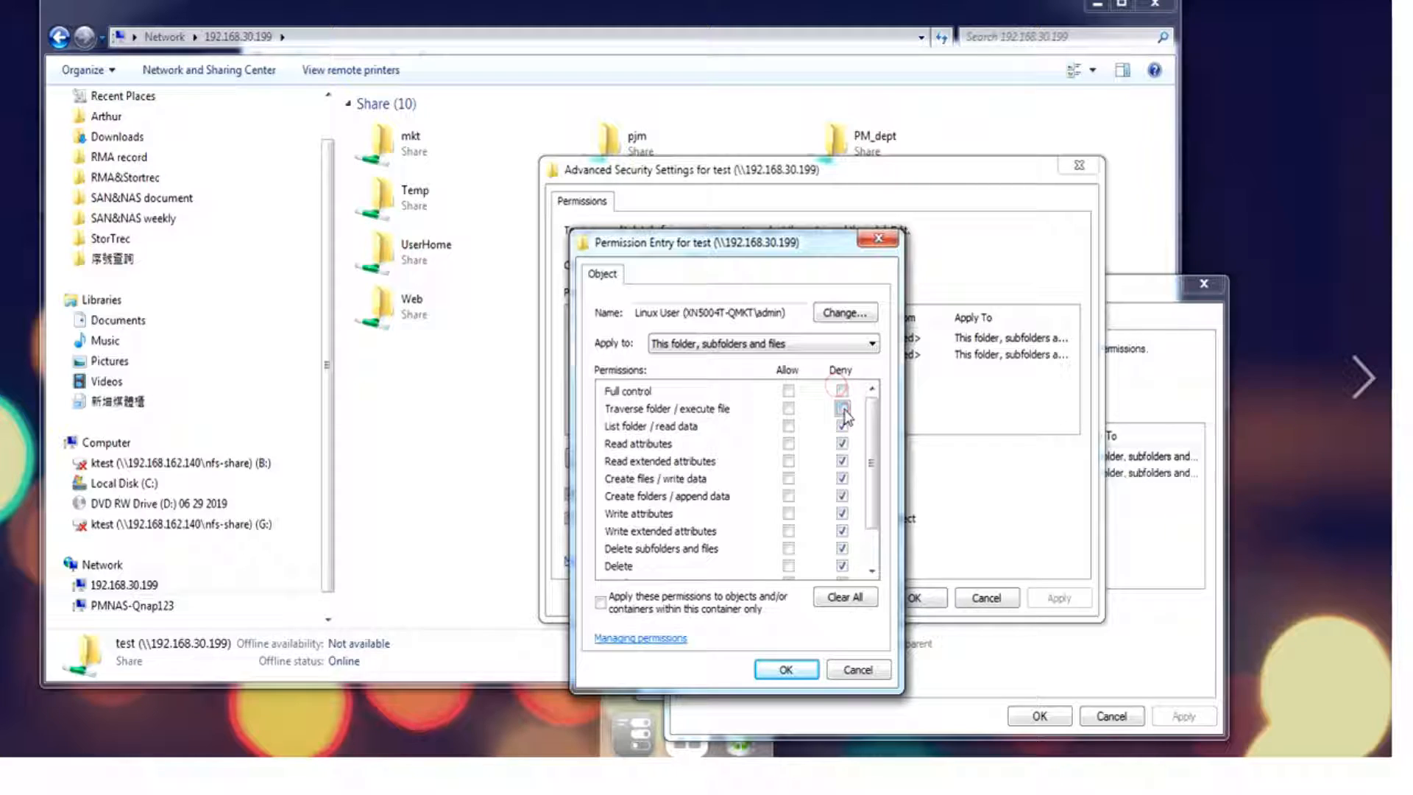
pyautogui.scroll(-2, 872, 479)
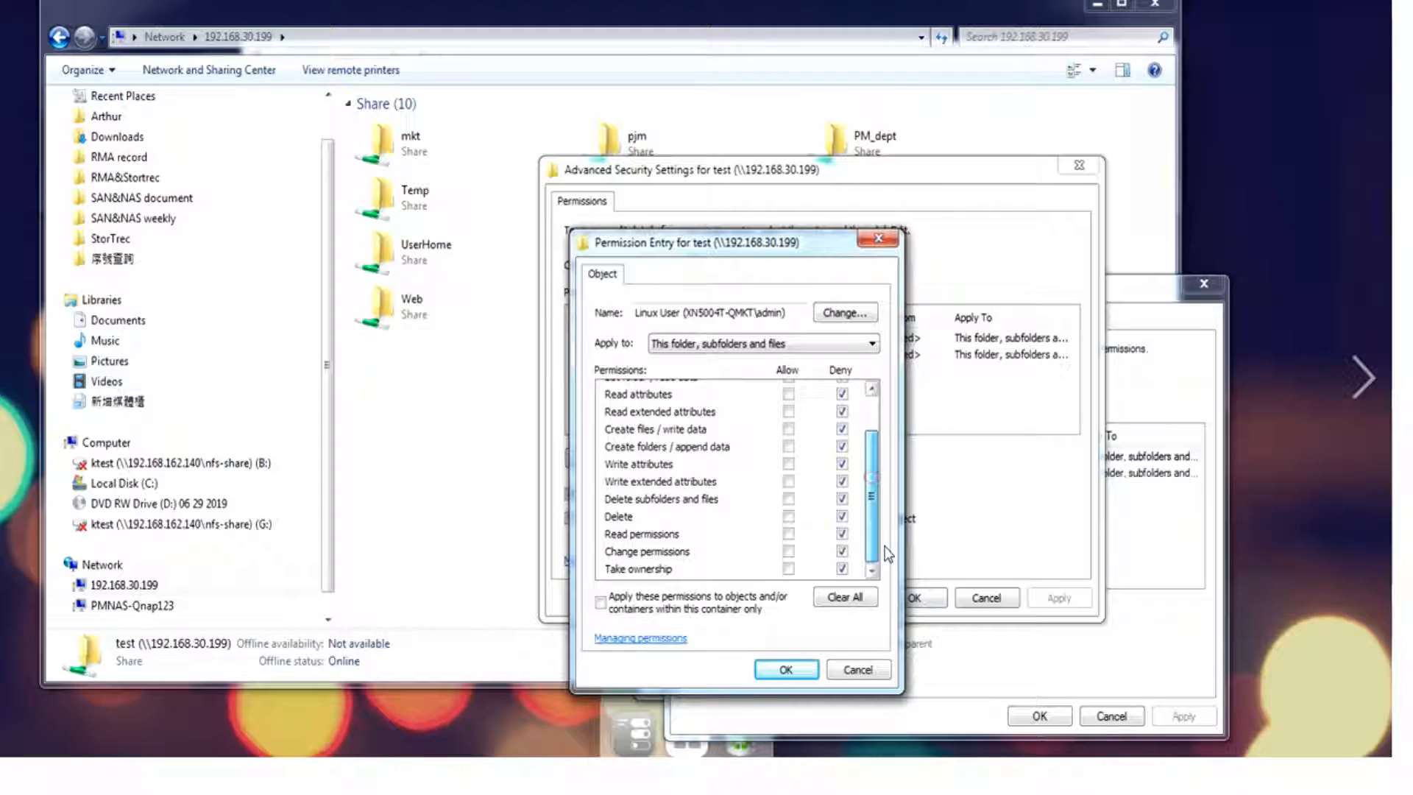
pyautogui.click(786, 669)
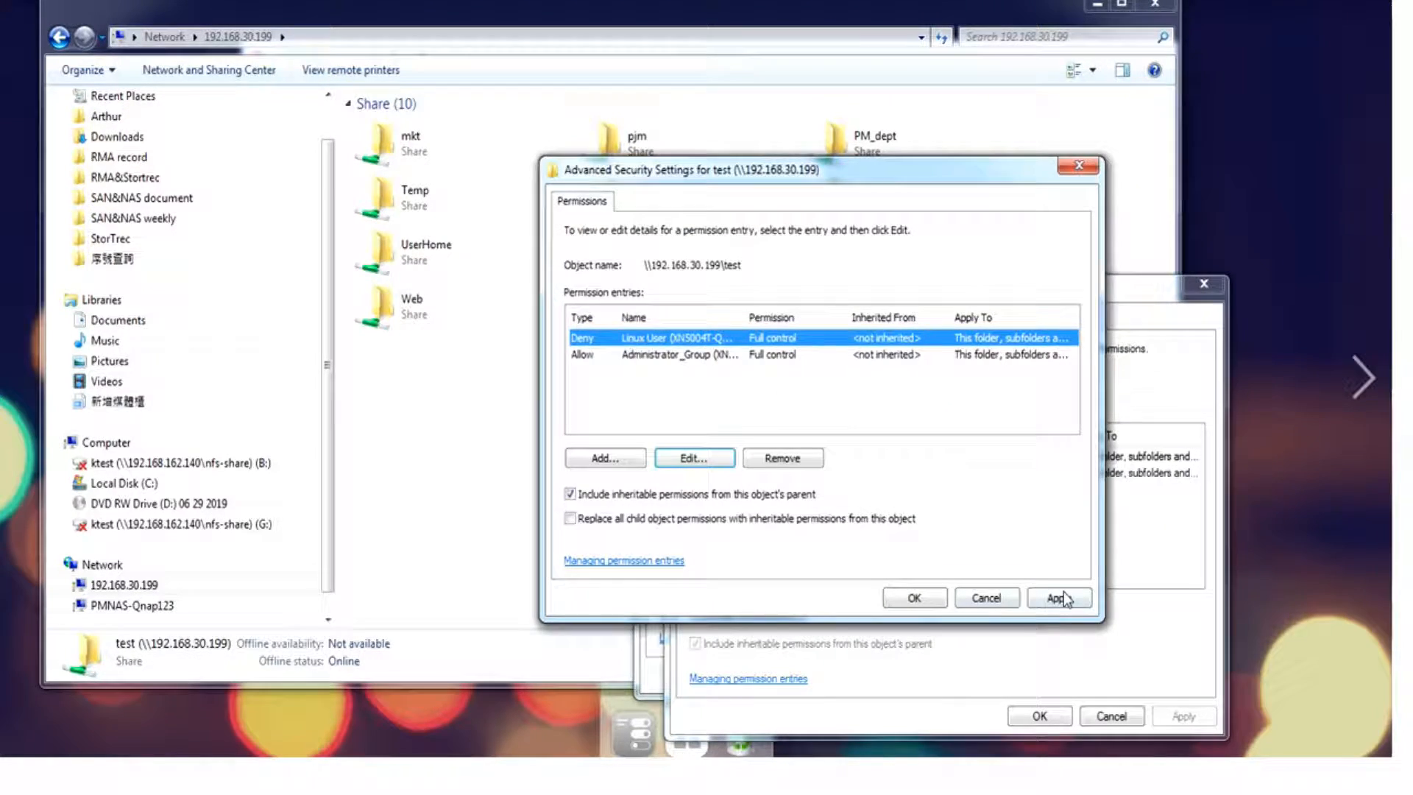
# - Apply the deny entry to the test share, accept the security warning and close the permission editor
pyautogui.click(1059, 597)
pyautogui.click(787, 432)
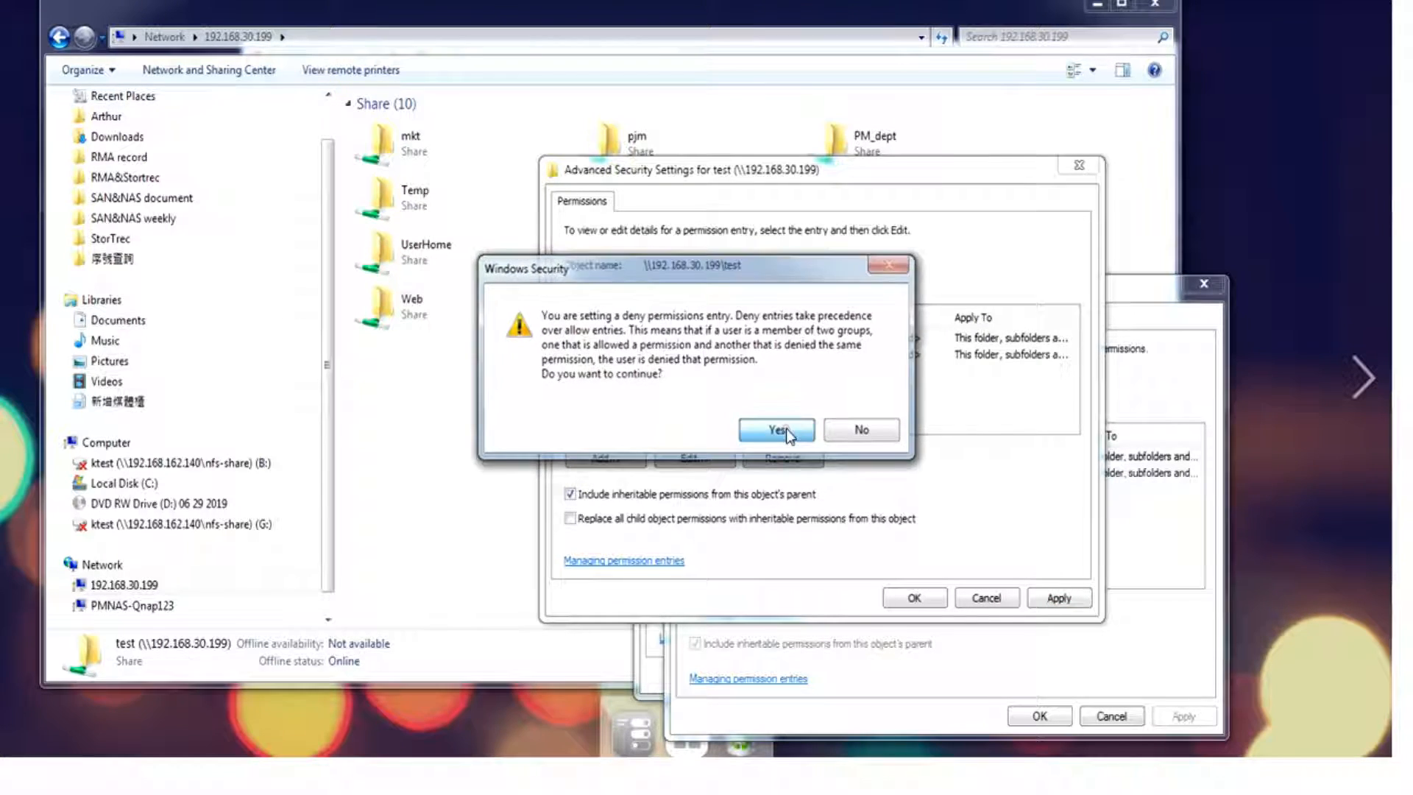
pyautogui.click(766, 444)
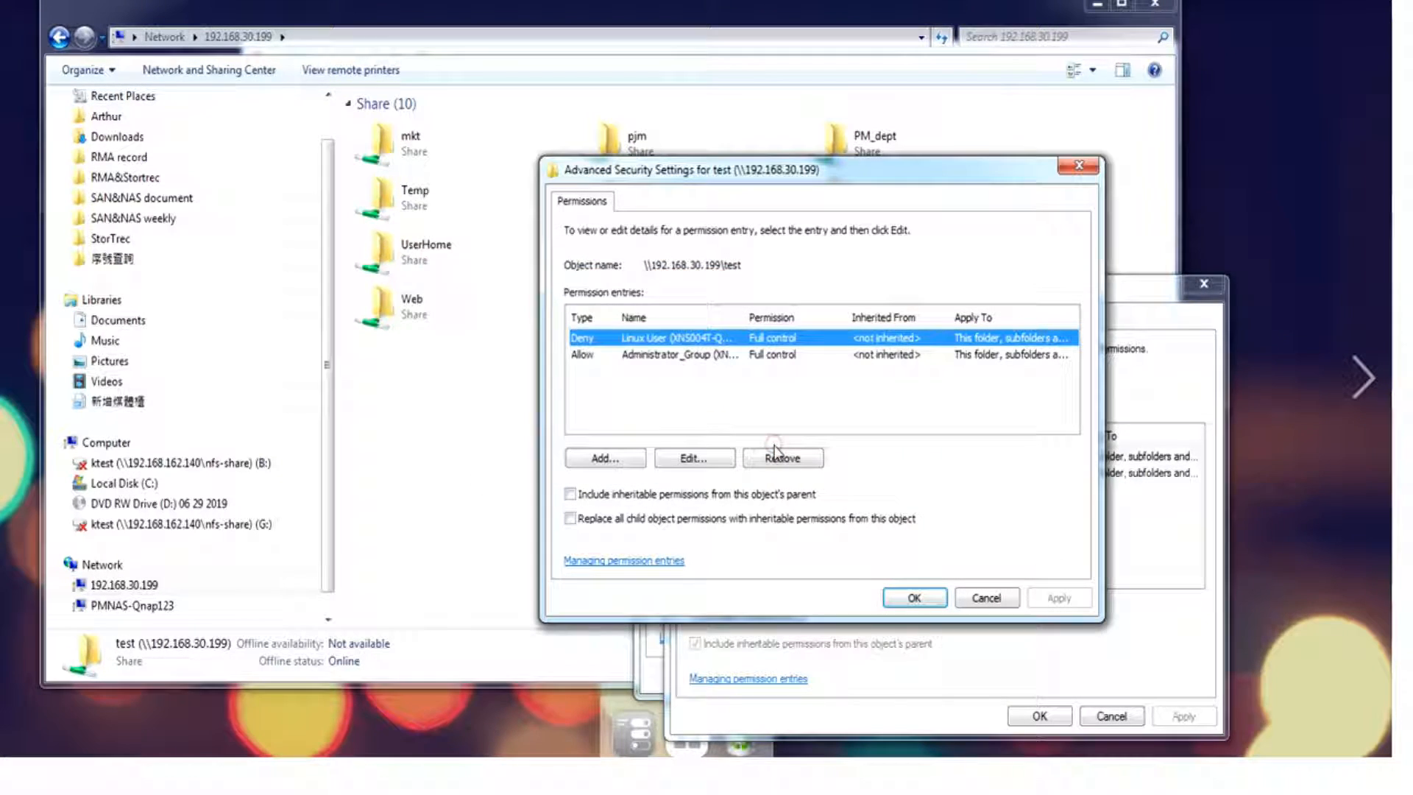
pyautogui.click(913, 596)
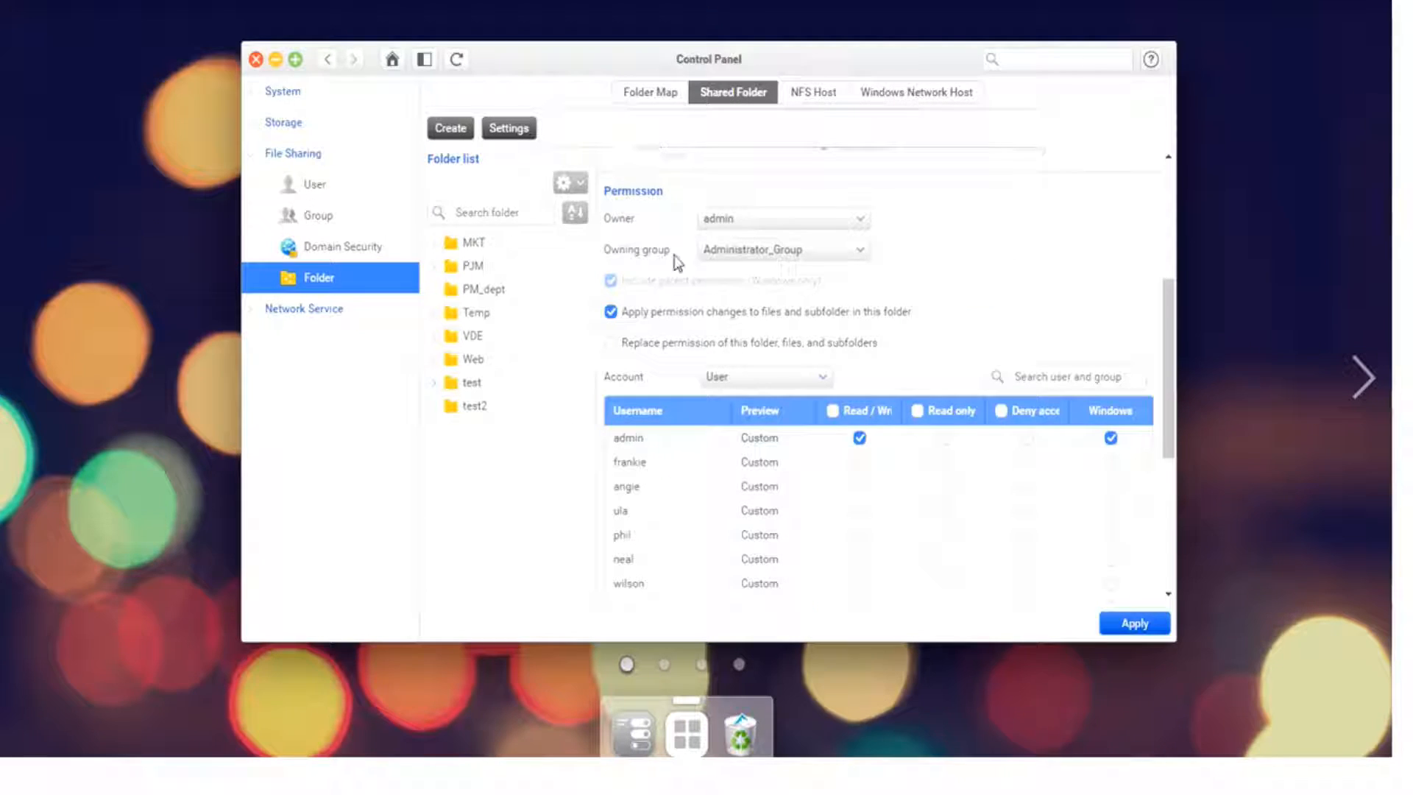
# - Switch to the NAS Control Panel, refresh the test folder's settings and check the admin user's Windows permissions
pyautogui.click(456, 59)
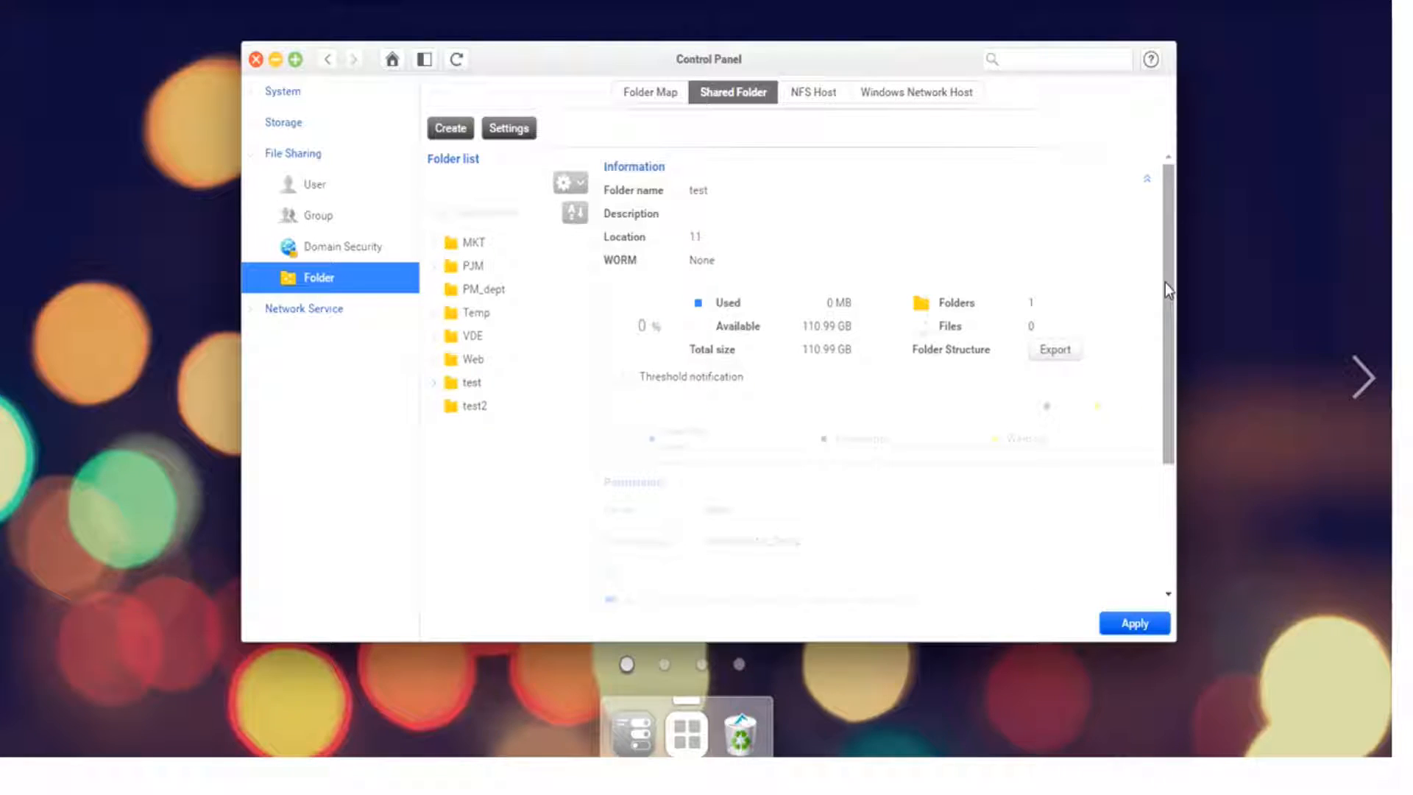
pyautogui.scroll(-1, 1152, 404)
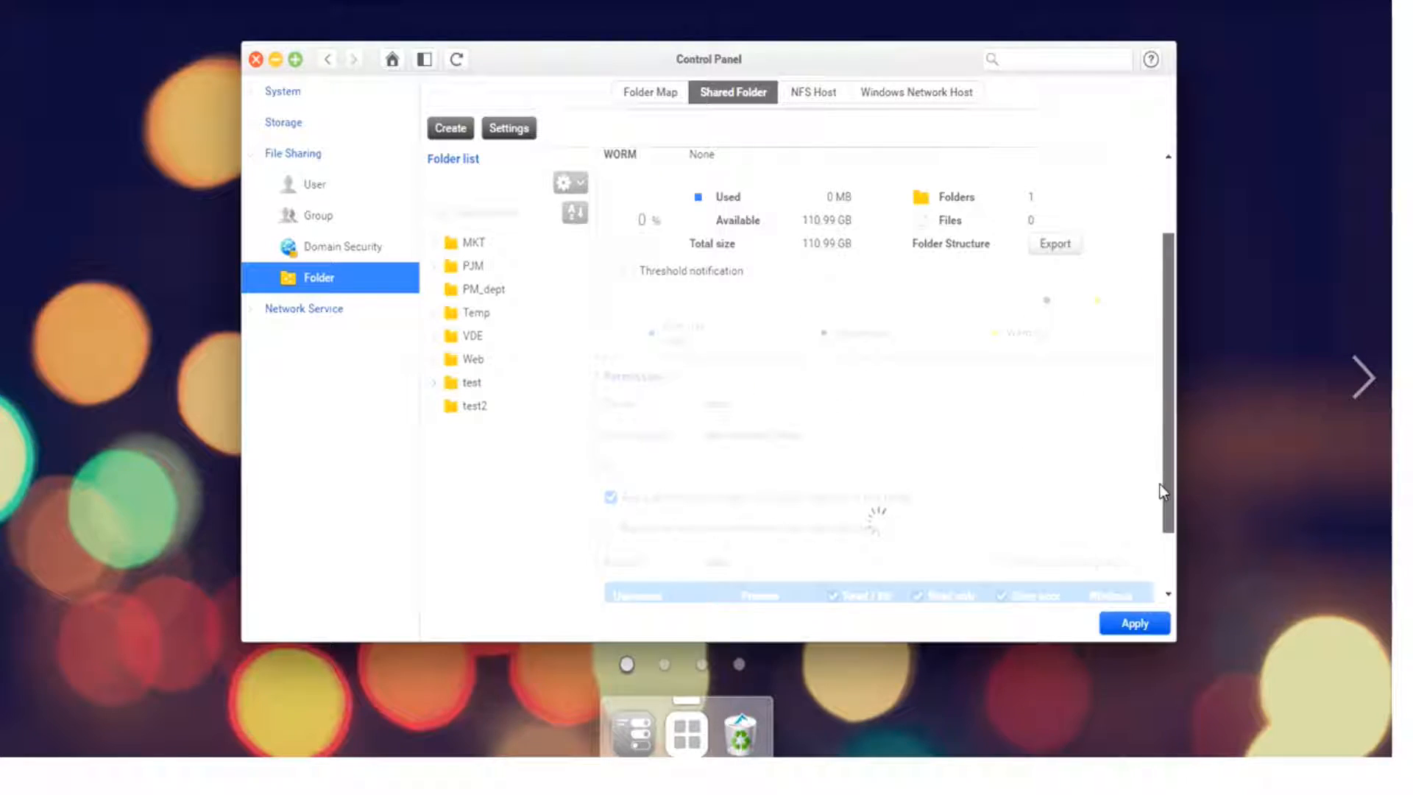
pyautogui.click(1163, 558)
pyautogui.click(1165, 559)
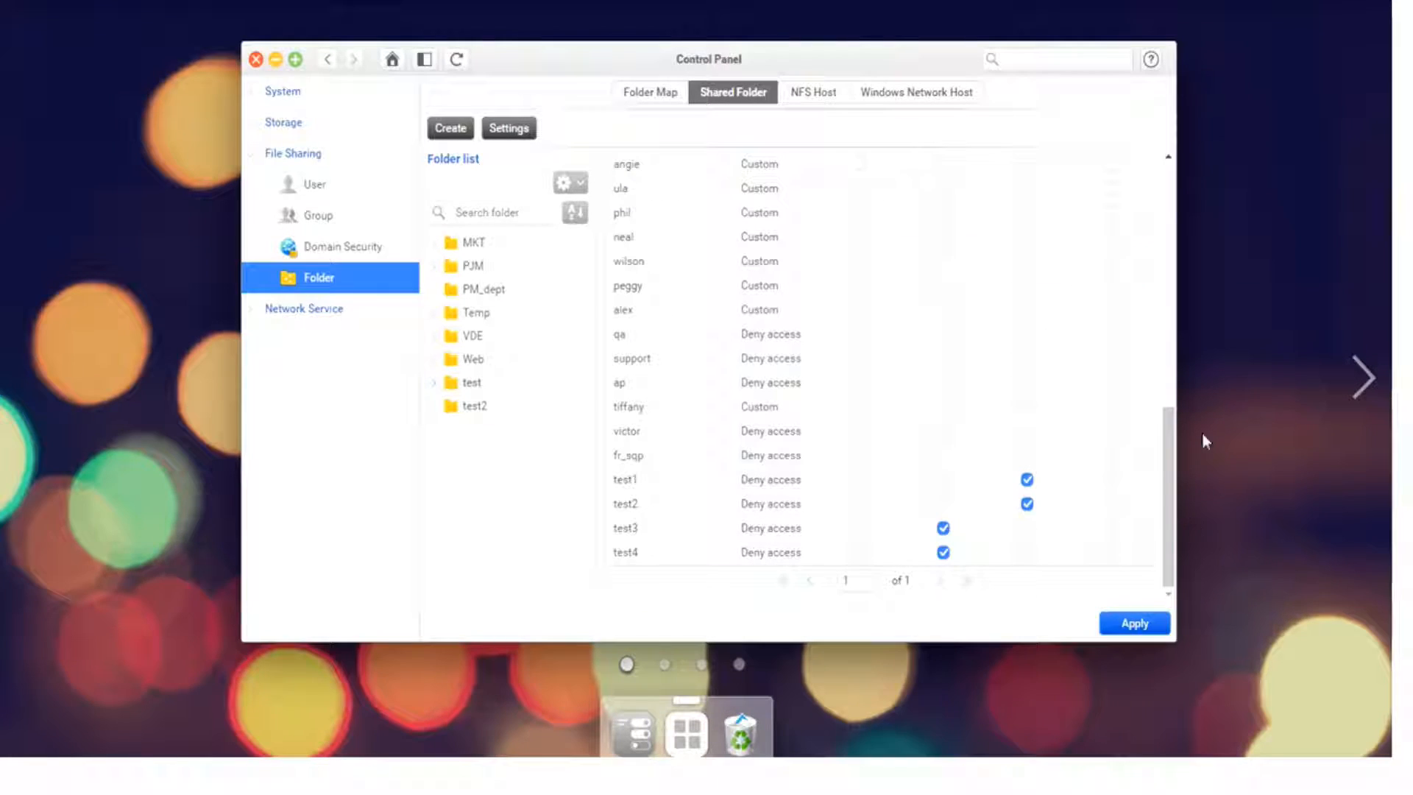
pyautogui.scroll(5, 1167, 397)
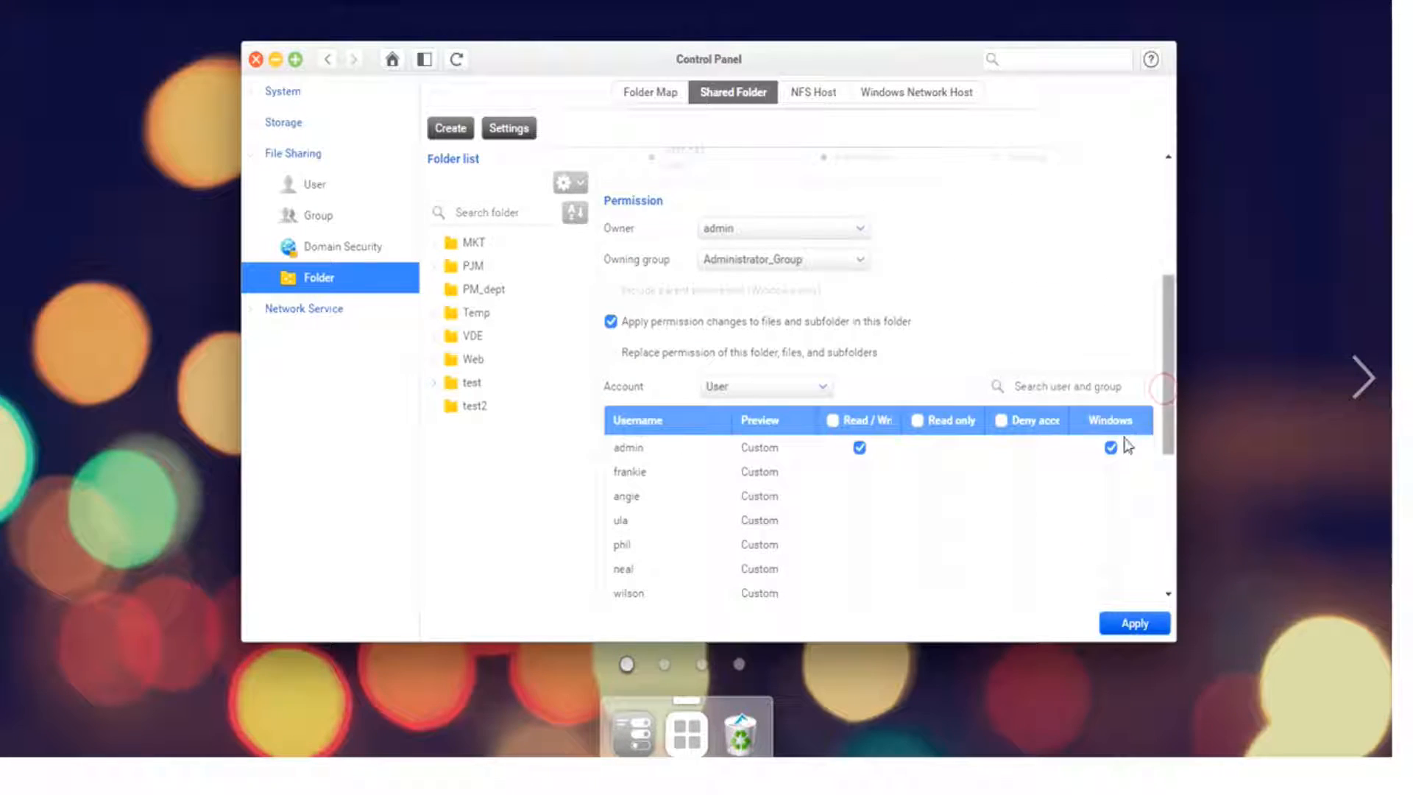
pyautogui.click(1110, 448)
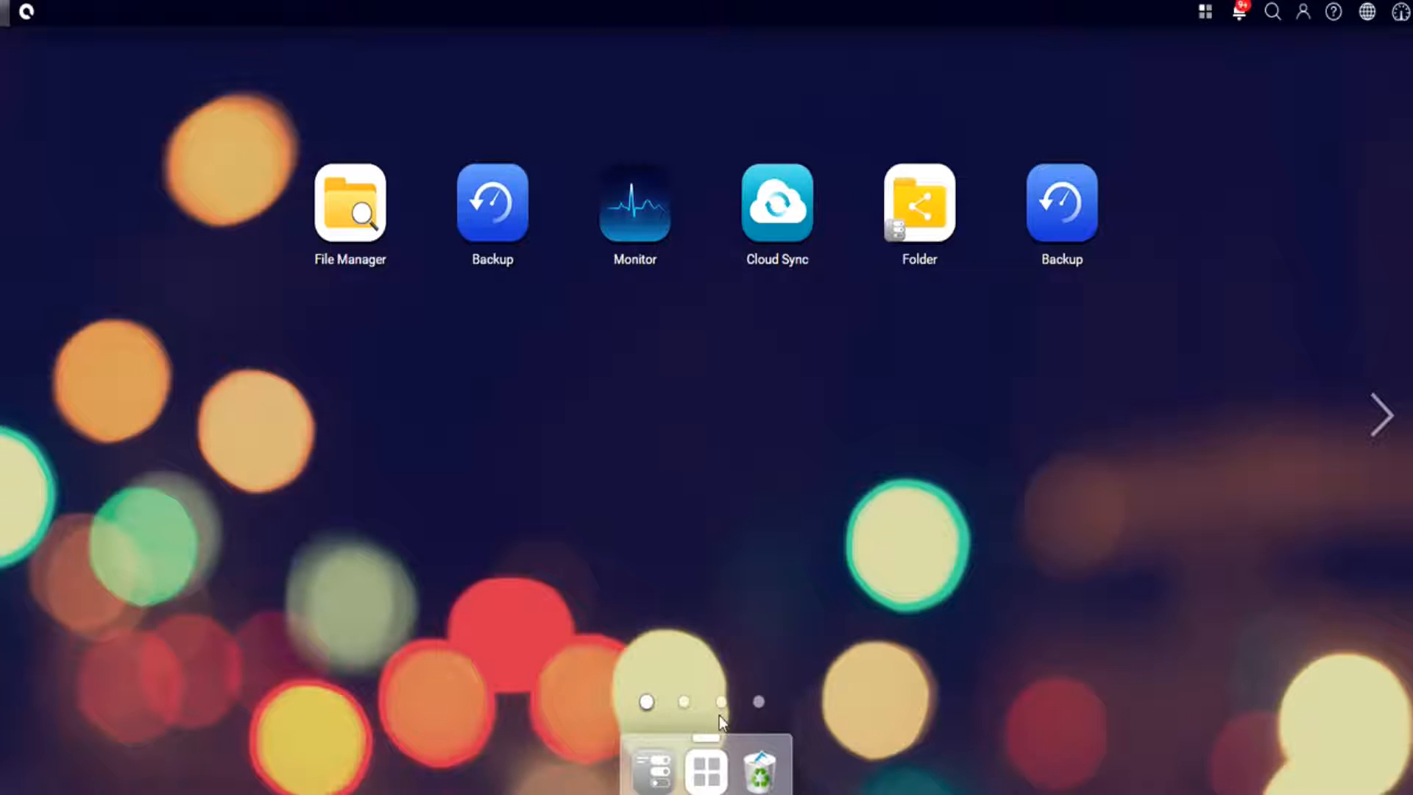
# - Open the shared folder settings in the NAS Control Panel, expand fs1 and select it
pyautogui.click(649, 767)
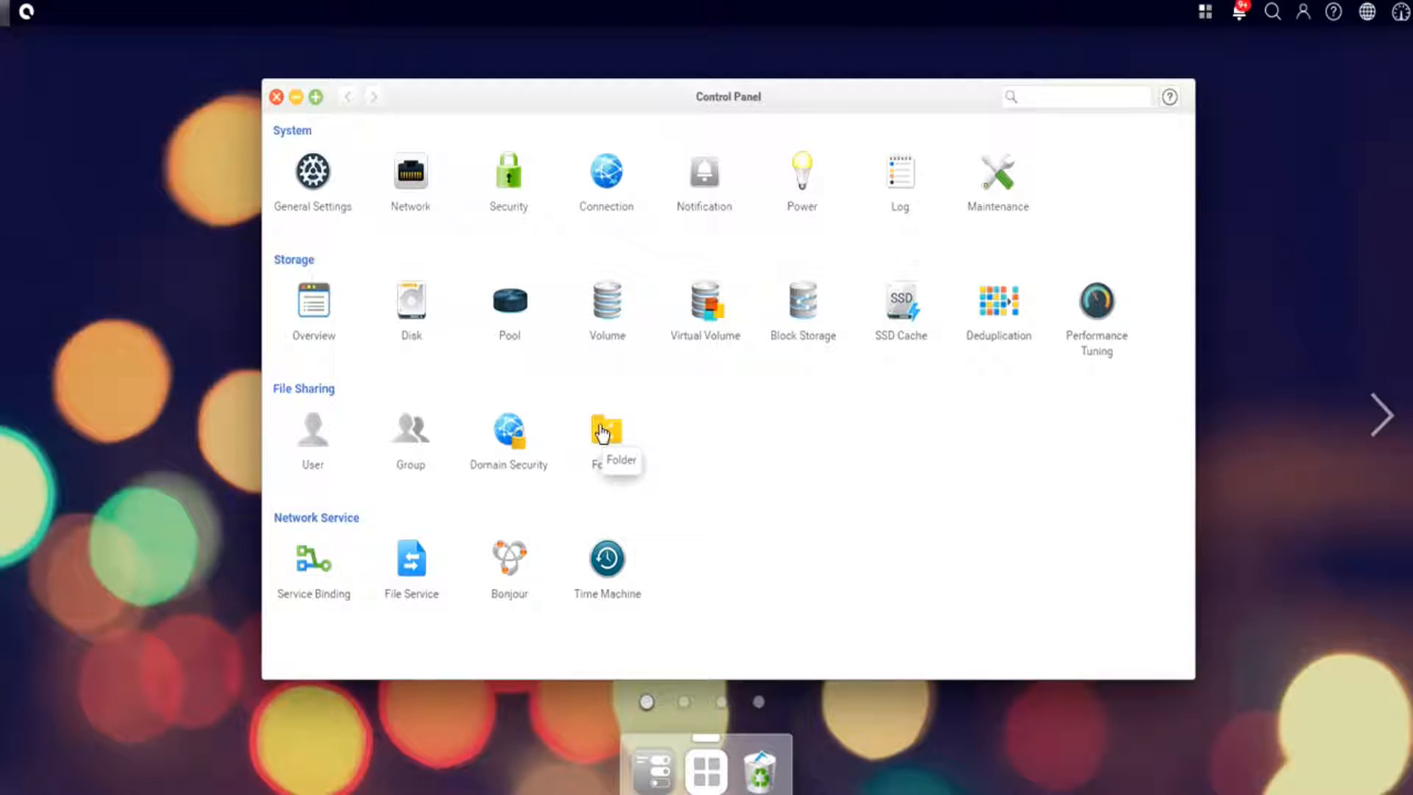
pyautogui.click(605, 440)
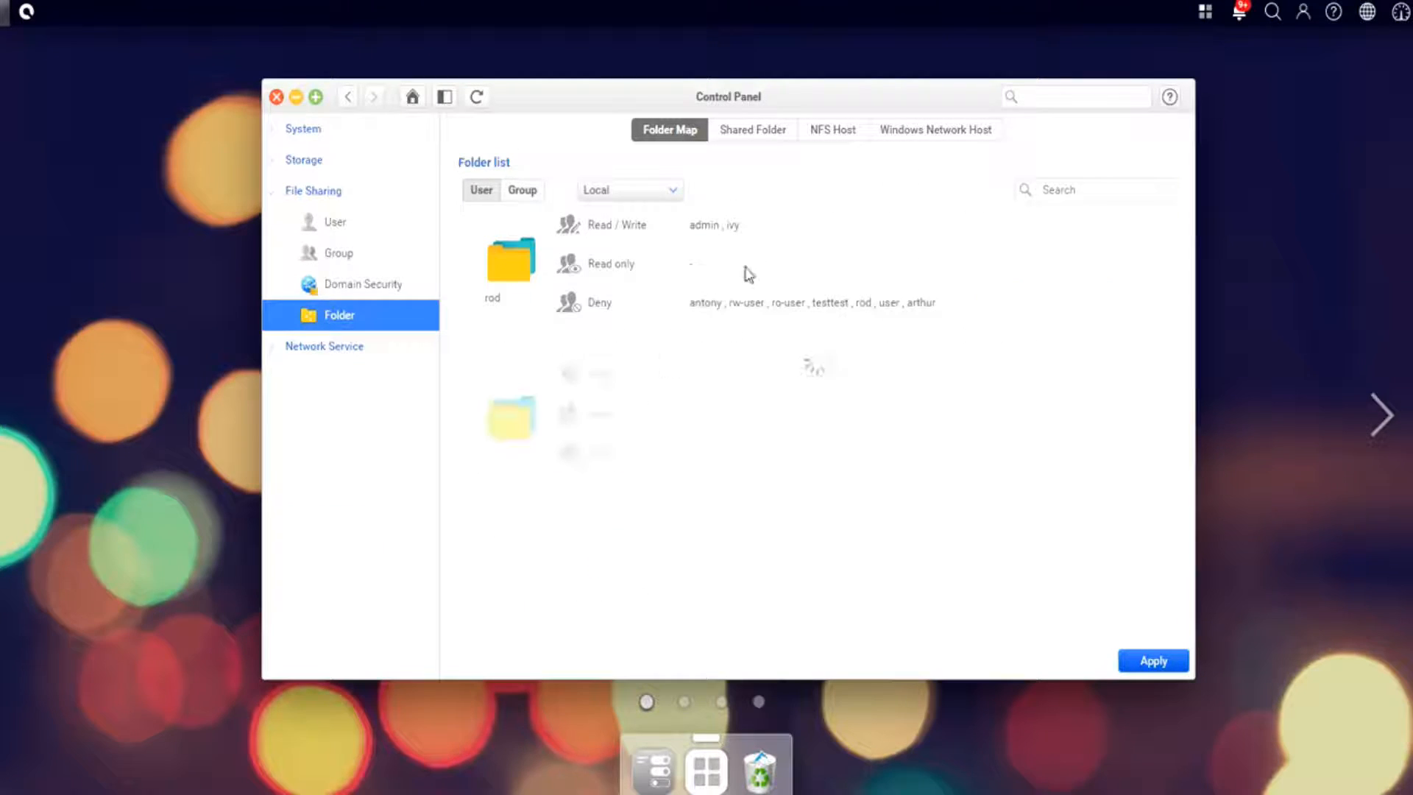
pyautogui.click(757, 140)
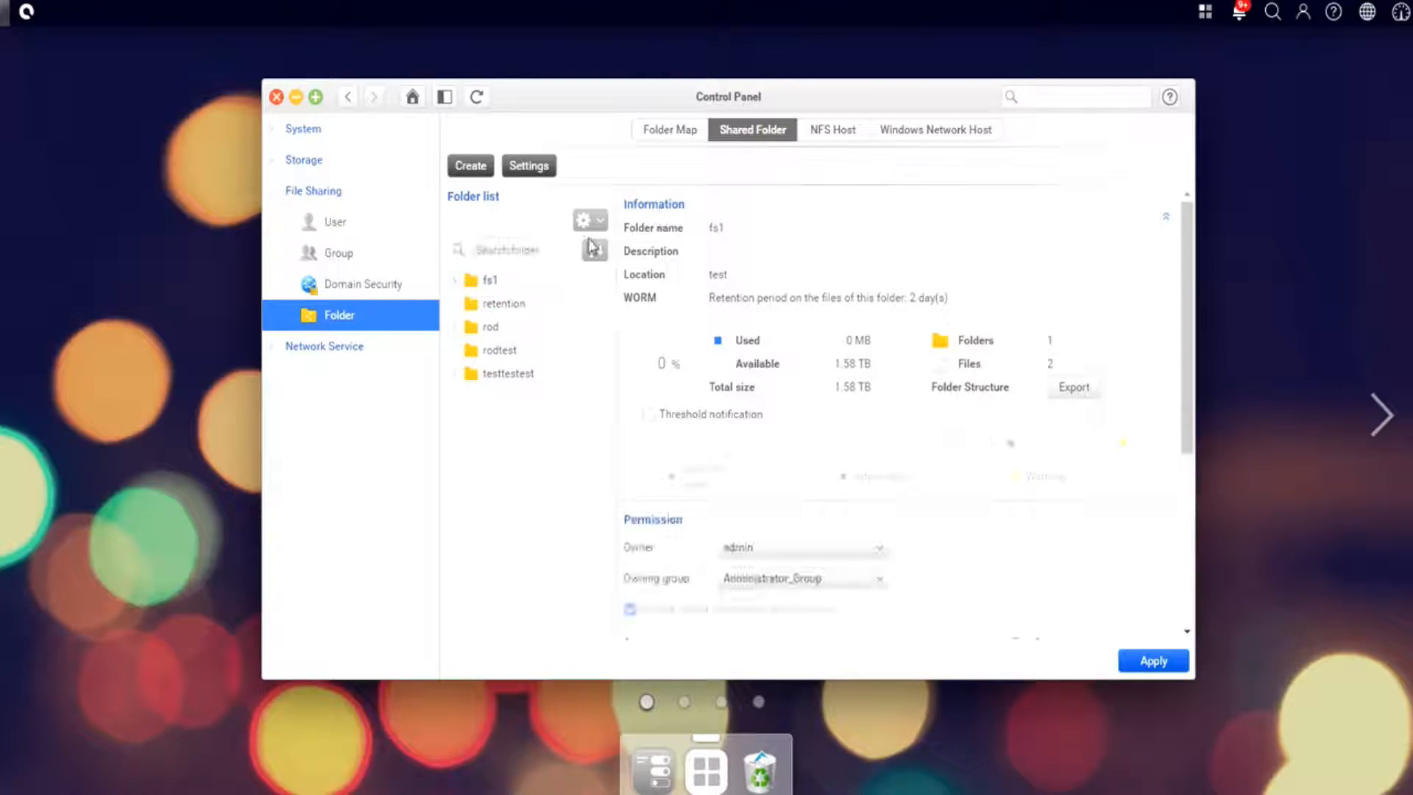
pyautogui.click(454, 280)
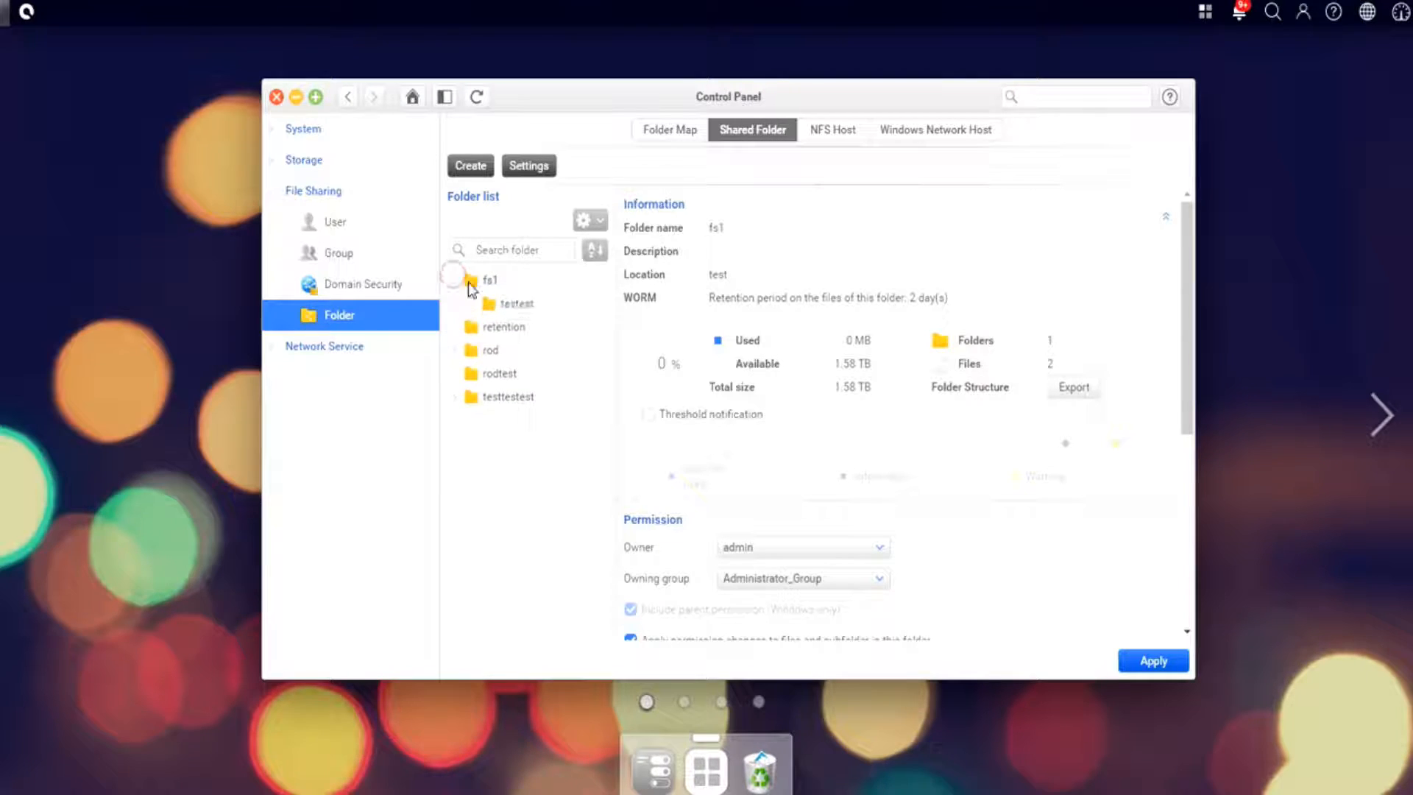
pyautogui.click(515, 305)
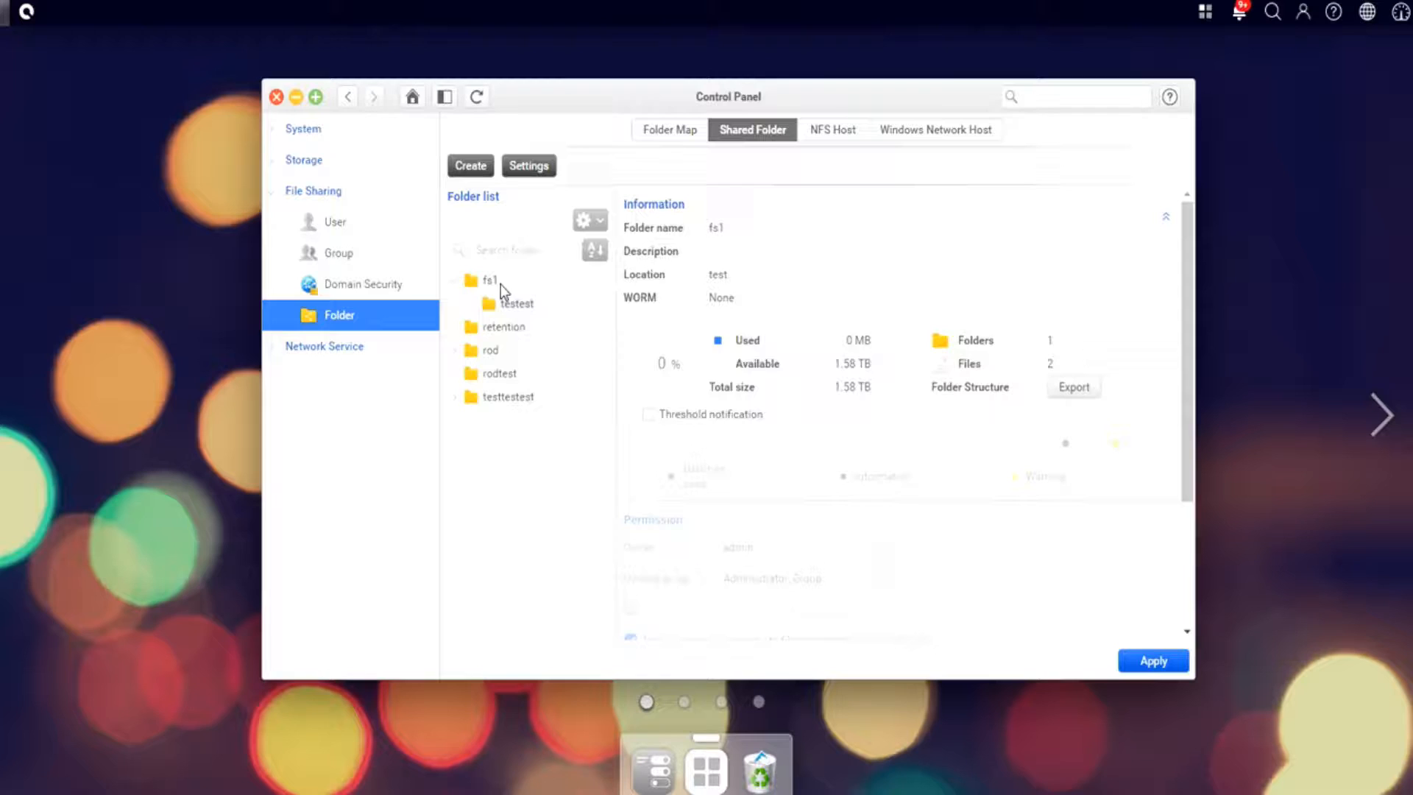
pyautogui.click(500, 284)
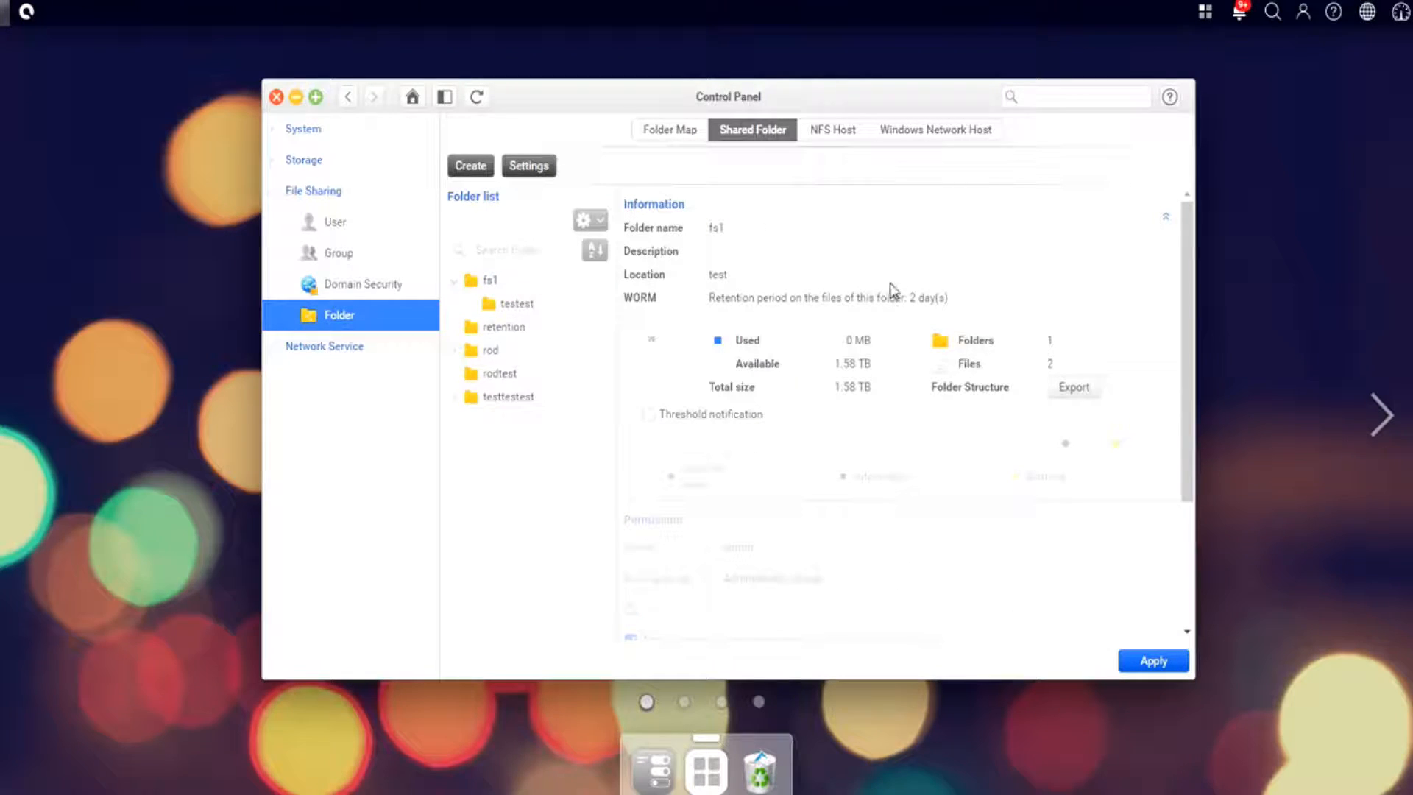
# - Remove the Write and Administration permission groups from the admin user's Windows permission entry on fs1
pyautogui.scroll(-1, 890, 272)
pyautogui.scroll(-3, 890, 276)
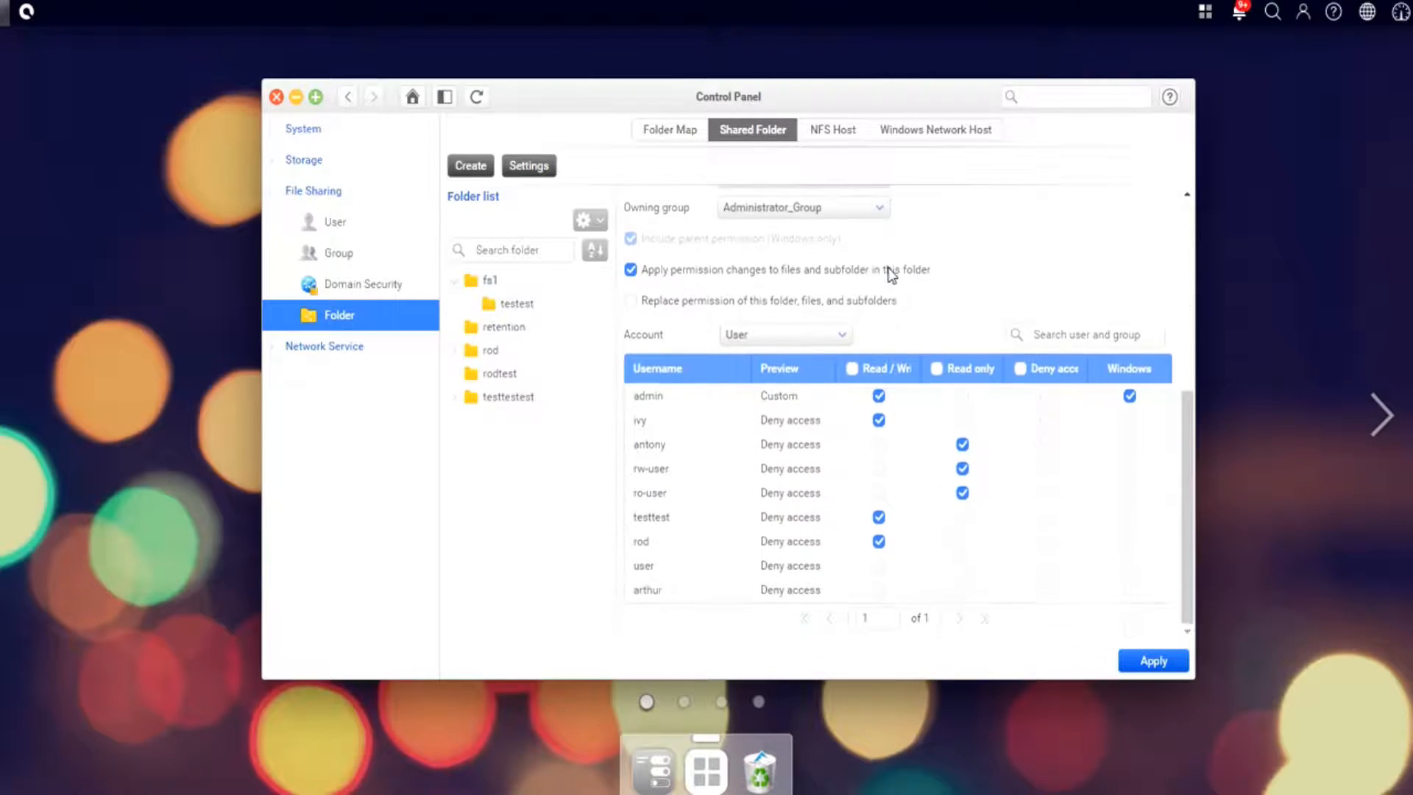
pyautogui.click(738, 401)
pyautogui.click(1130, 397)
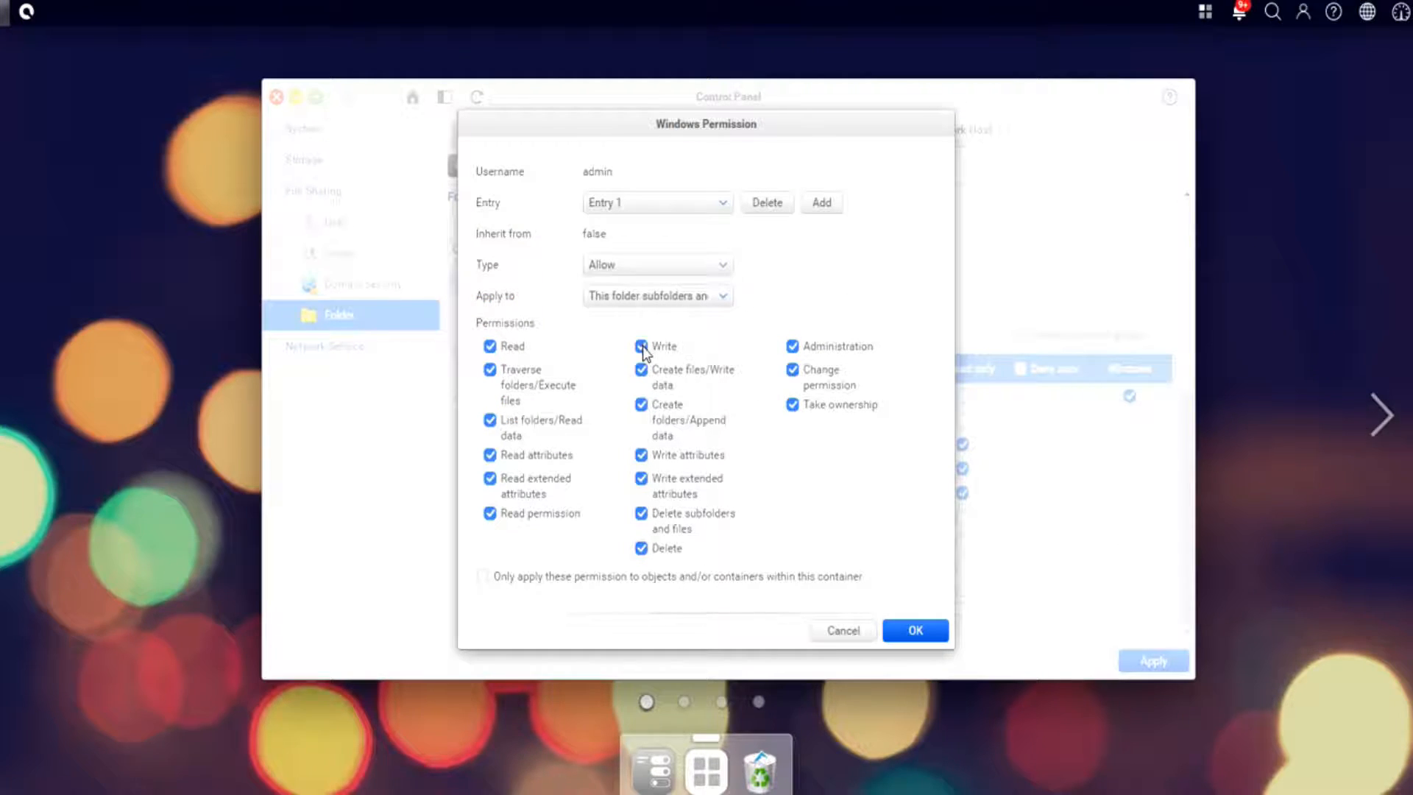
pyautogui.click(641, 346)
pyautogui.click(791, 346)
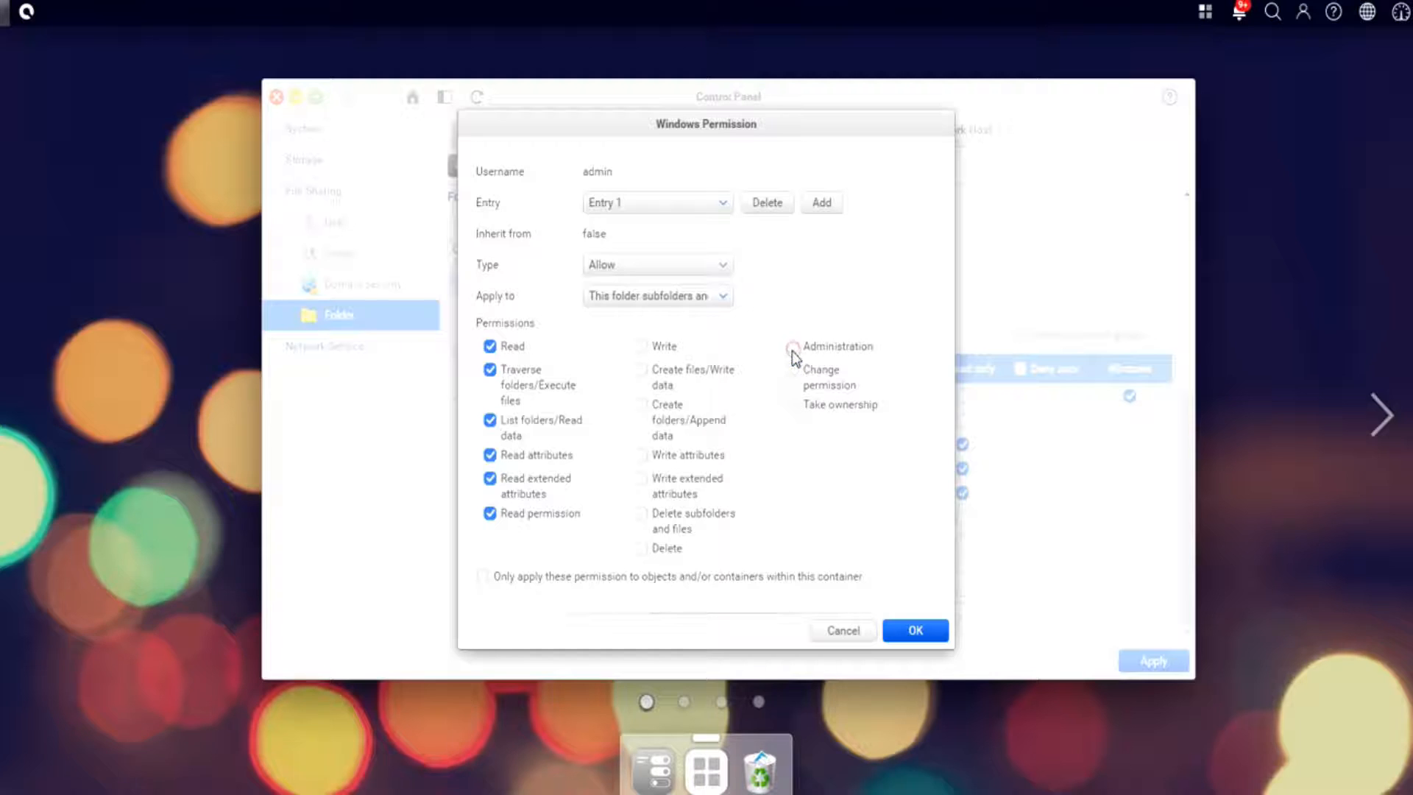
# - Limit the admin entry's scope to This folder only and apply the changes to fs1
pyautogui.click(684, 294)
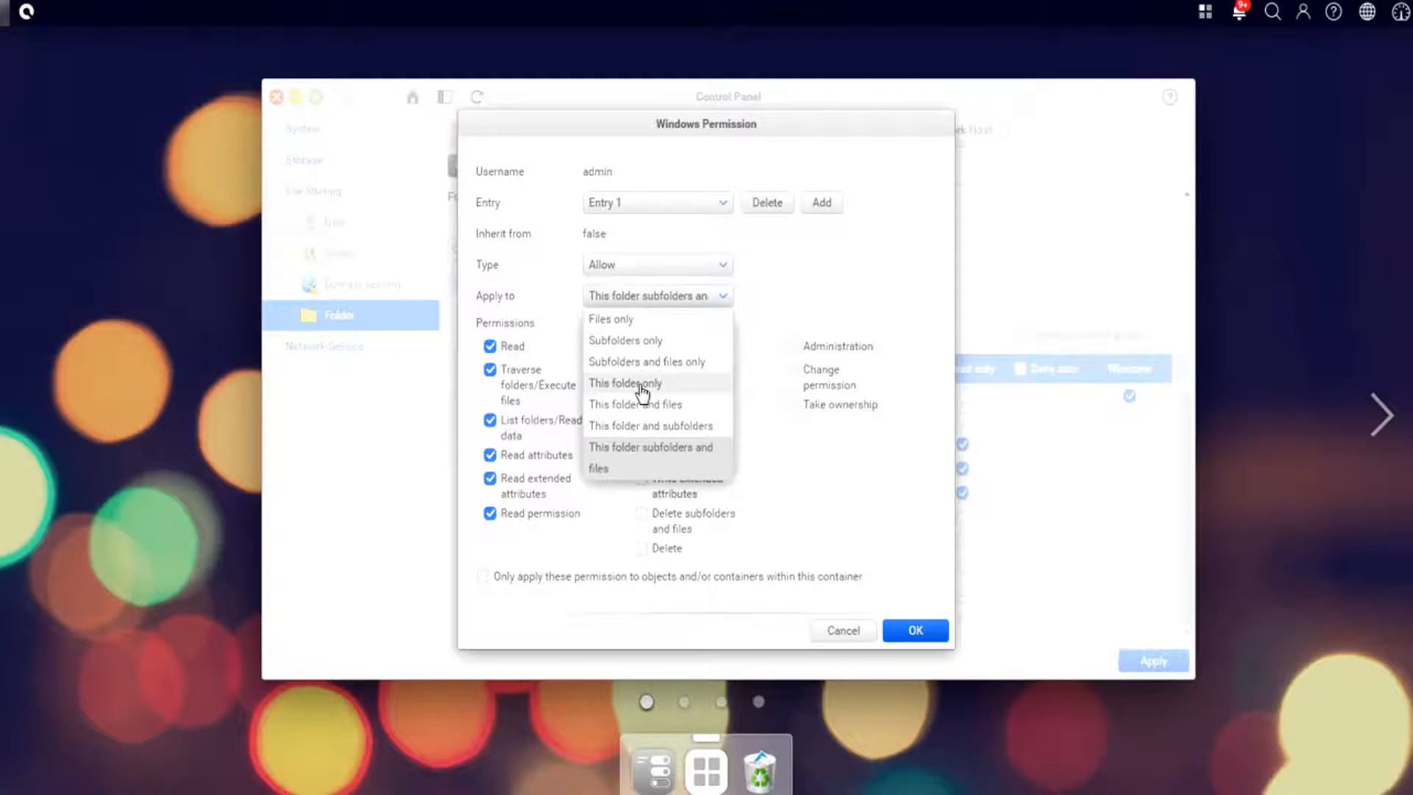
pyautogui.click(640, 386)
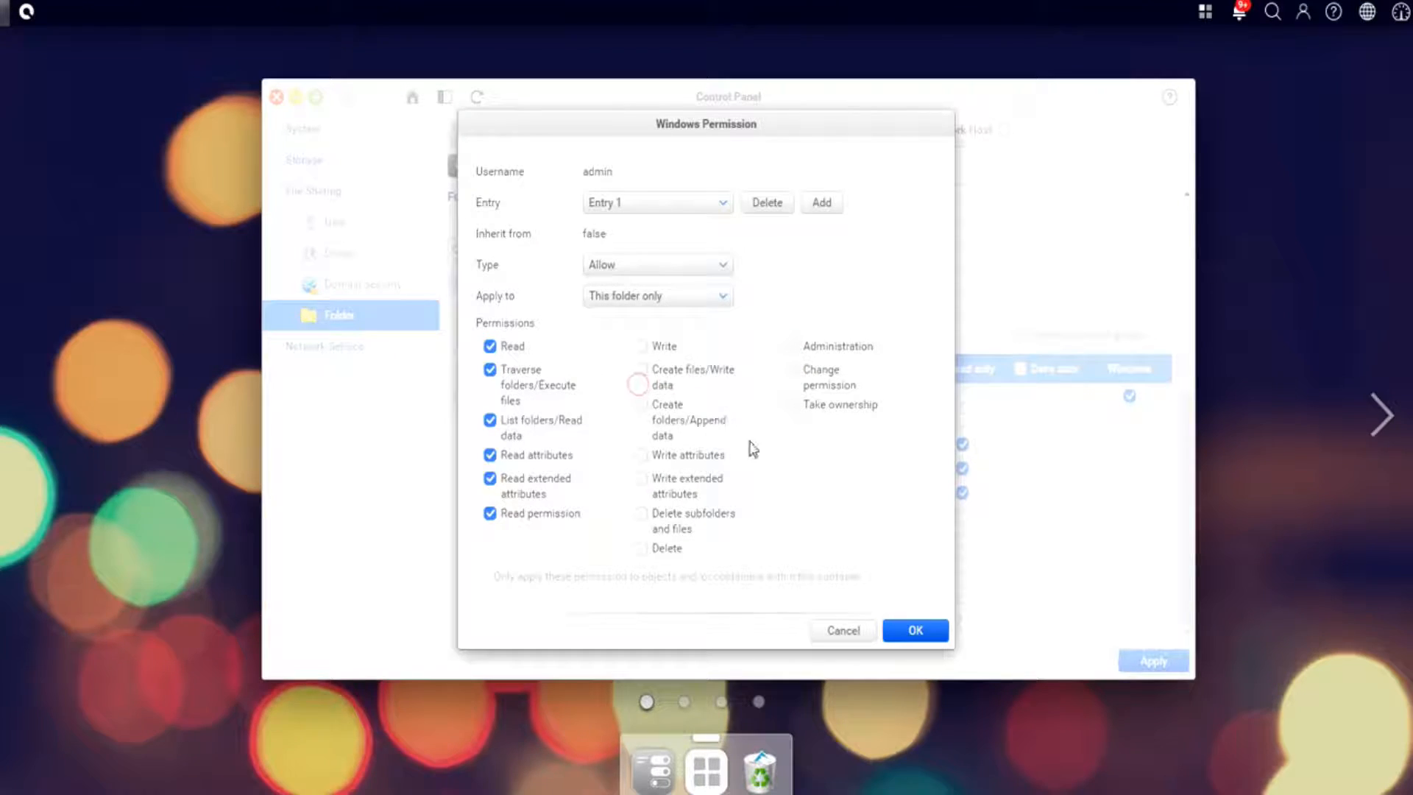
pyautogui.click(912, 637)
pyautogui.click(1140, 666)
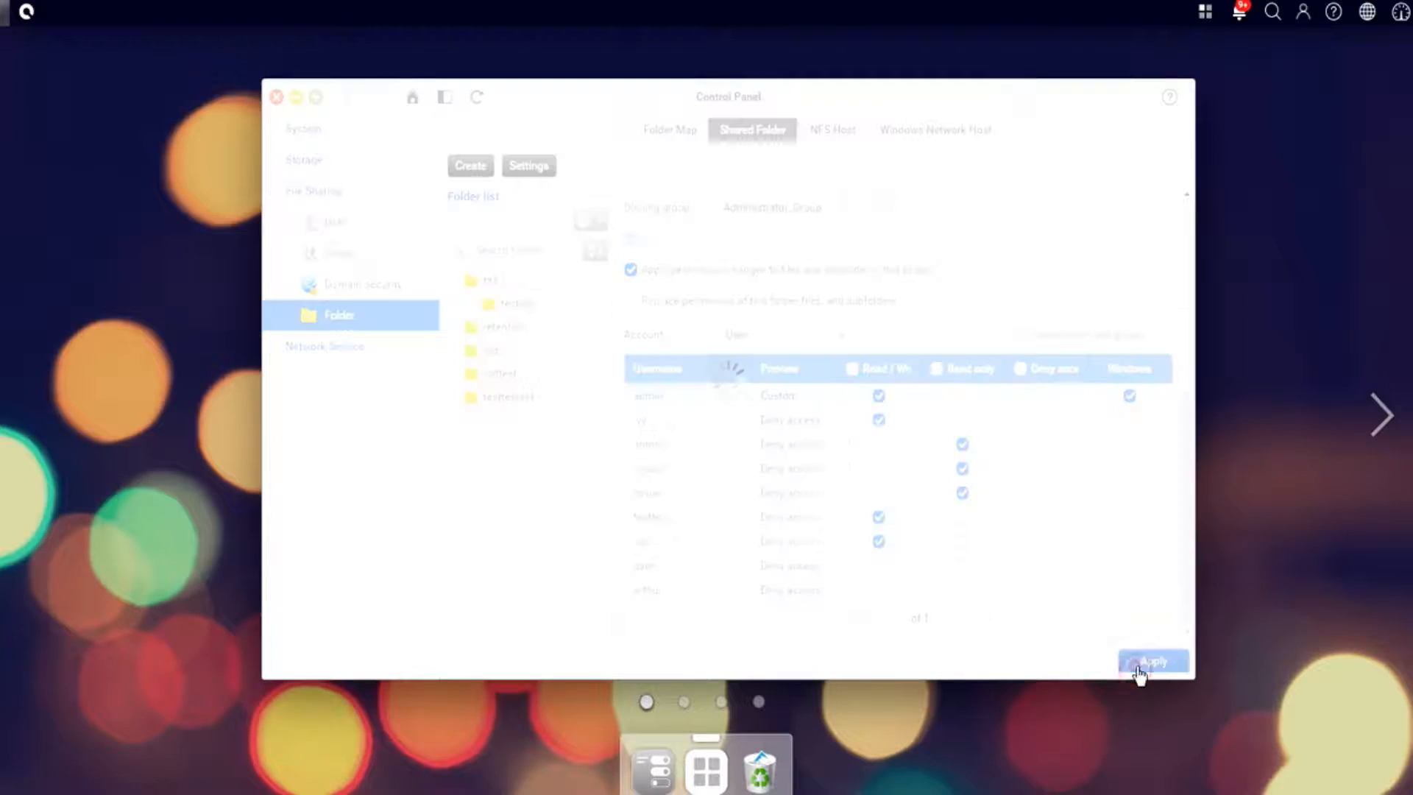
# - Grant the admin user Read and Write Windows permissions on the testest subfolder and apply the changes
pyautogui.click(514, 313)
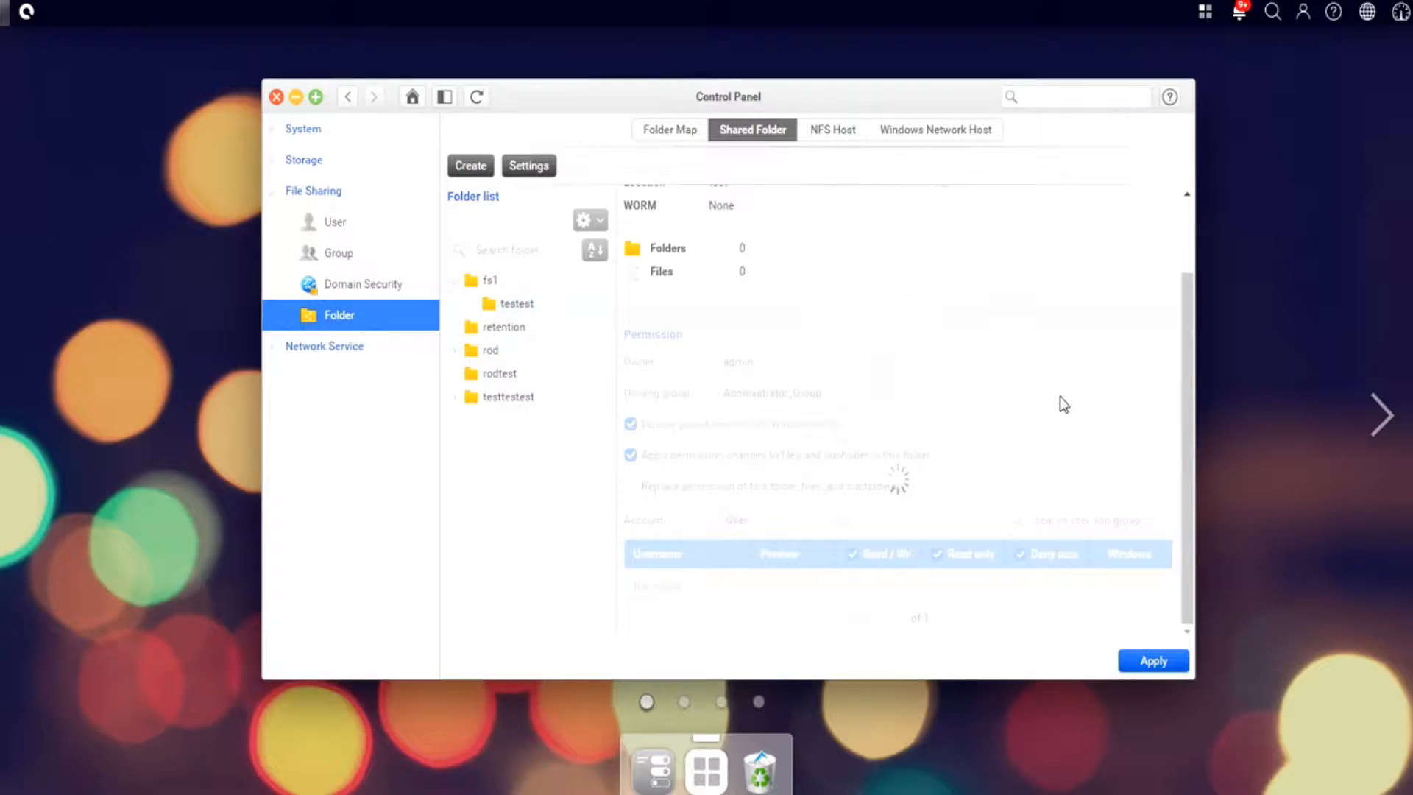
pyautogui.scroll(-5, 1024, 404)
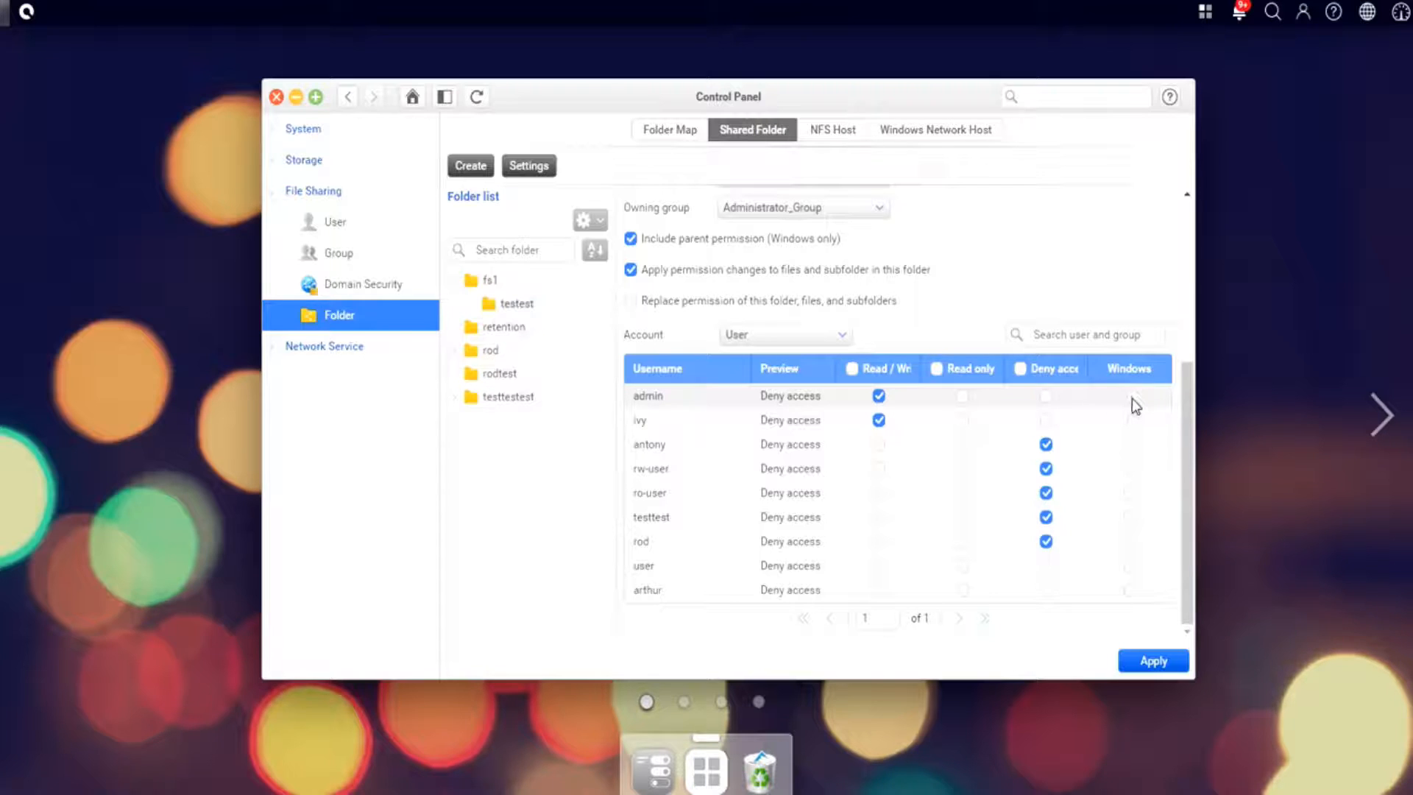
pyautogui.click(1132, 399)
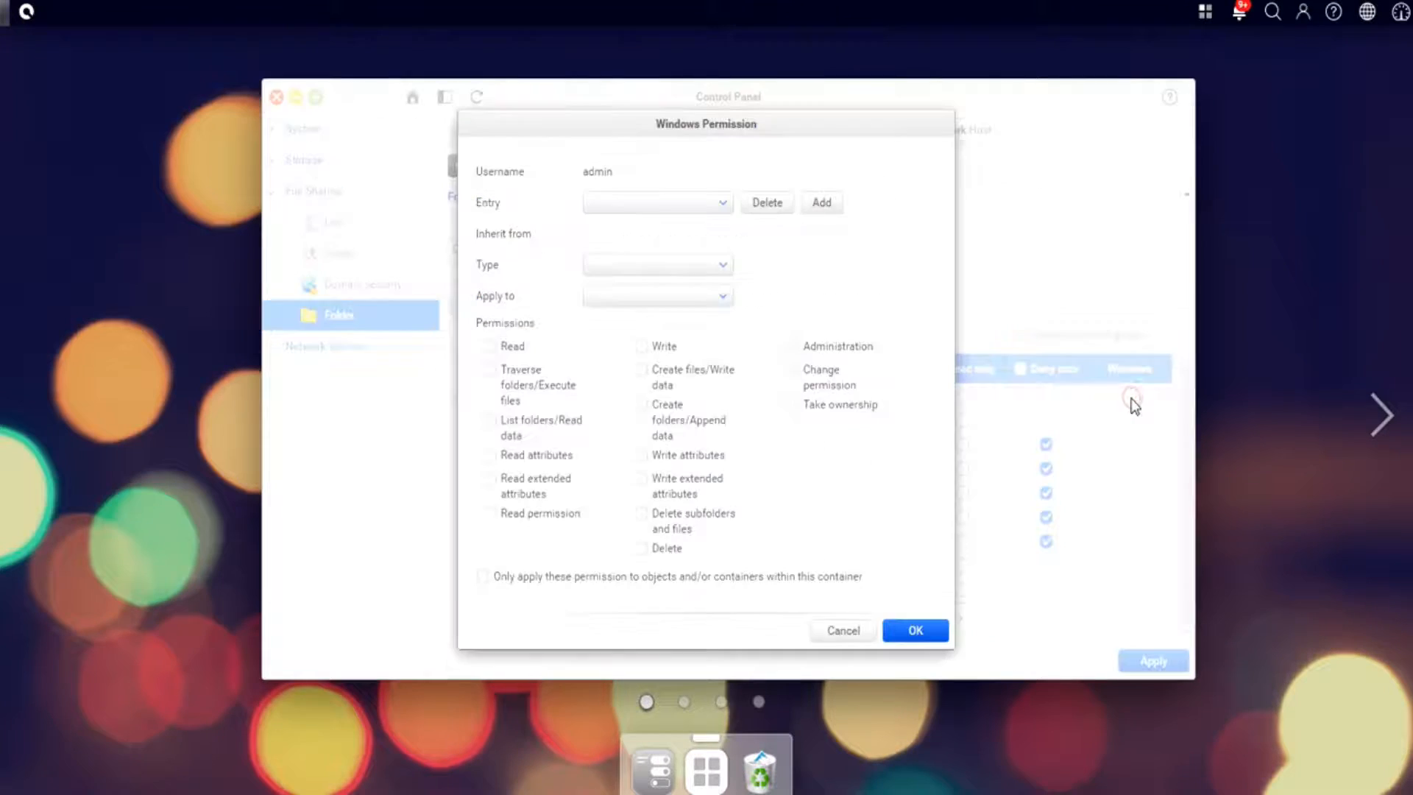
pyautogui.click(490, 345)
pyautogui.click(641, 346)
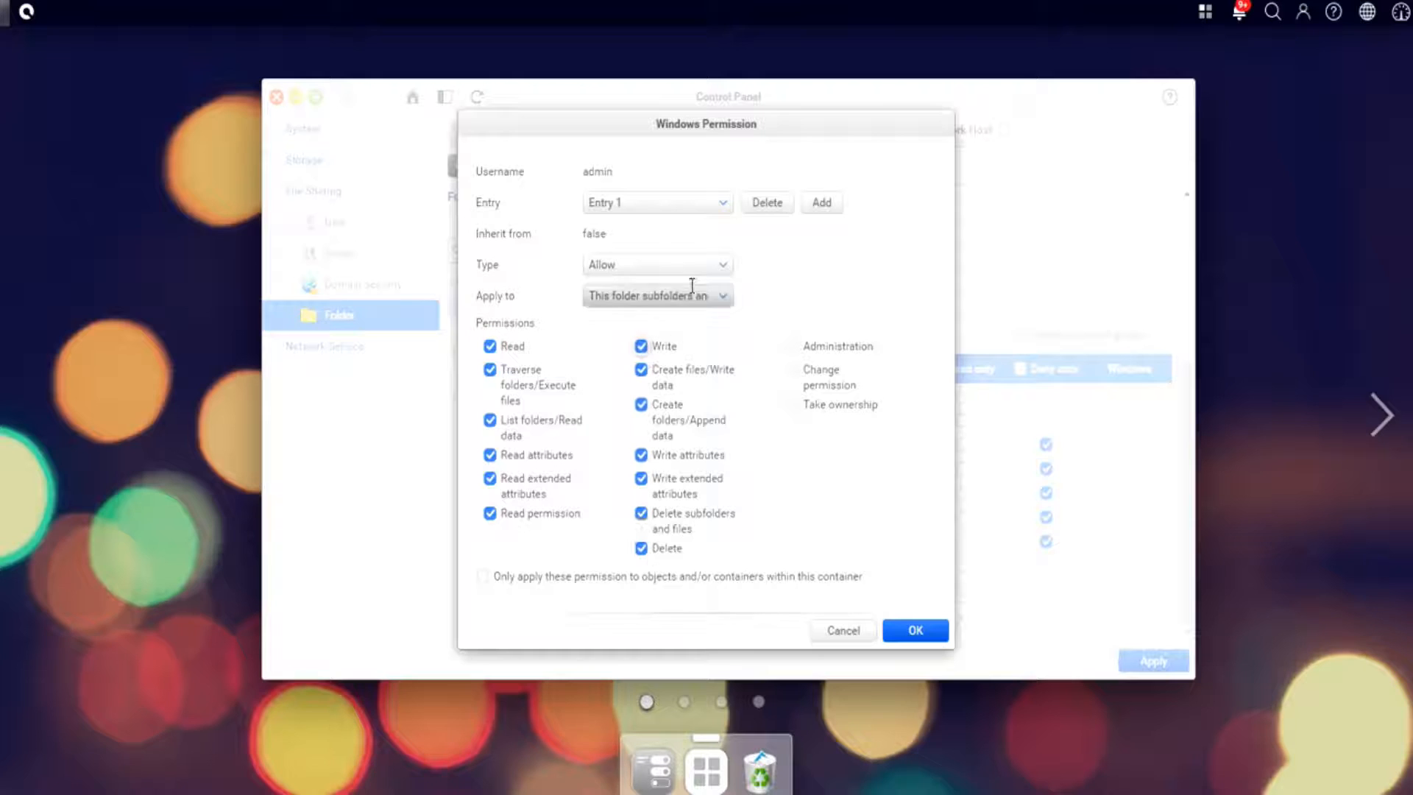
pyautogui.click(917, 634)
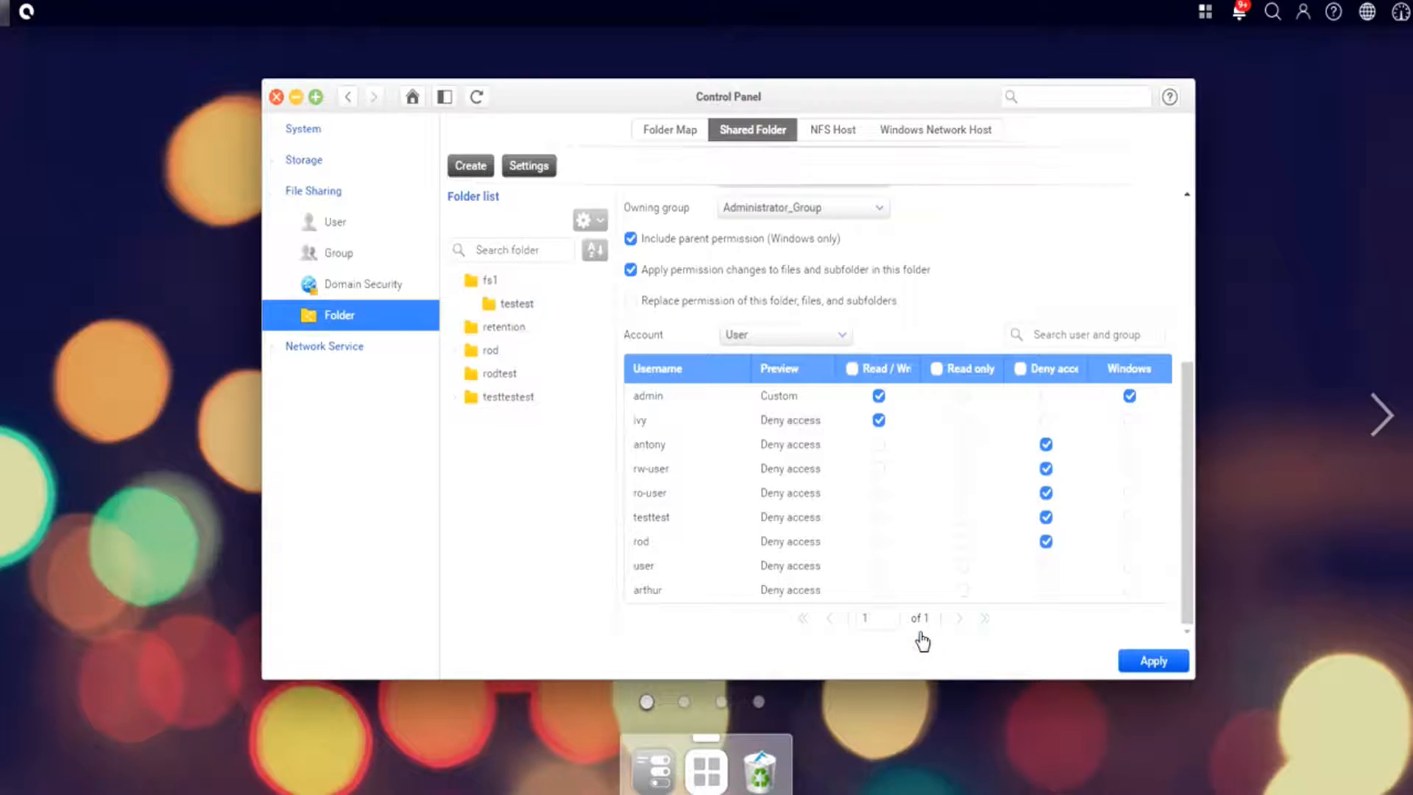
pyautogui.click(1164, 665)
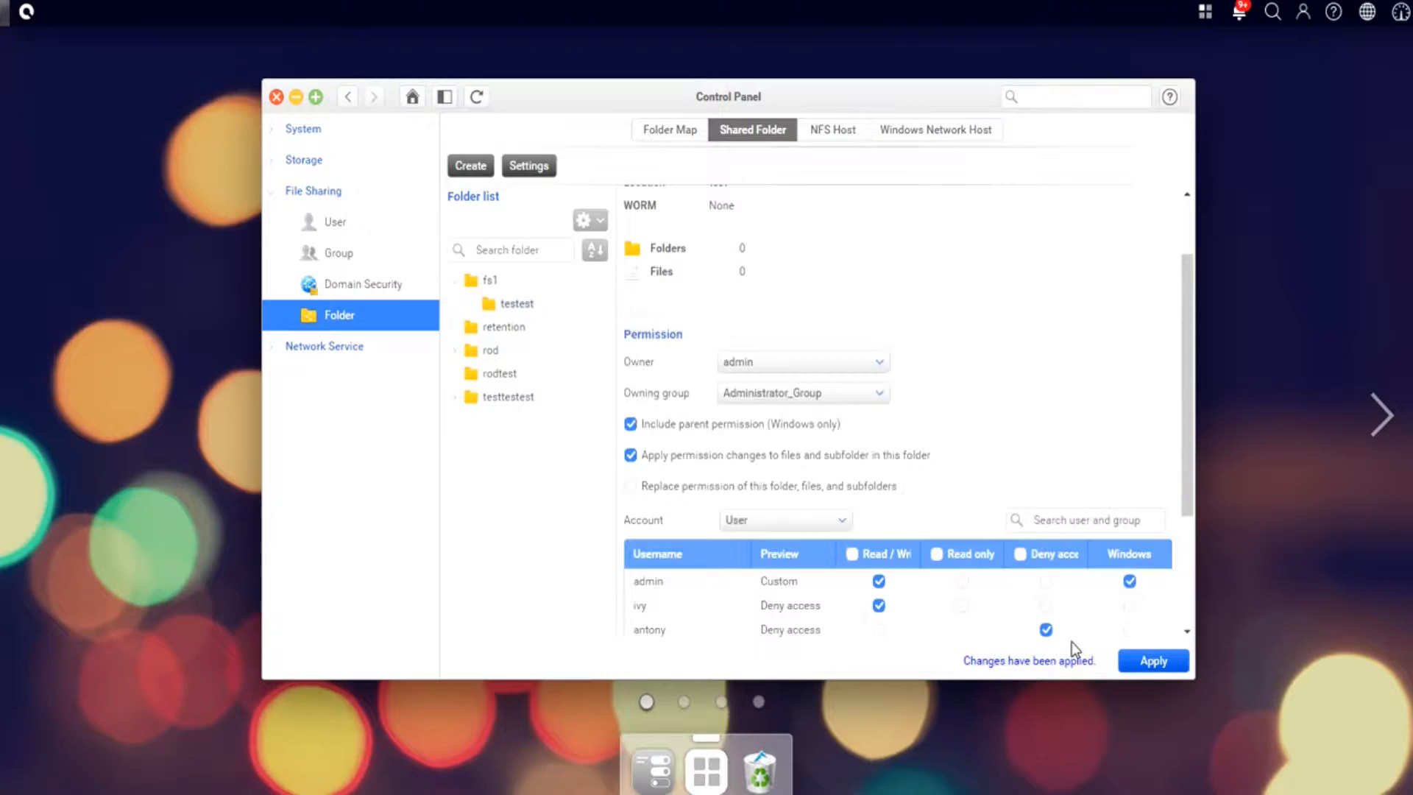
pyautogui.scroll(-1, 1052, 598)
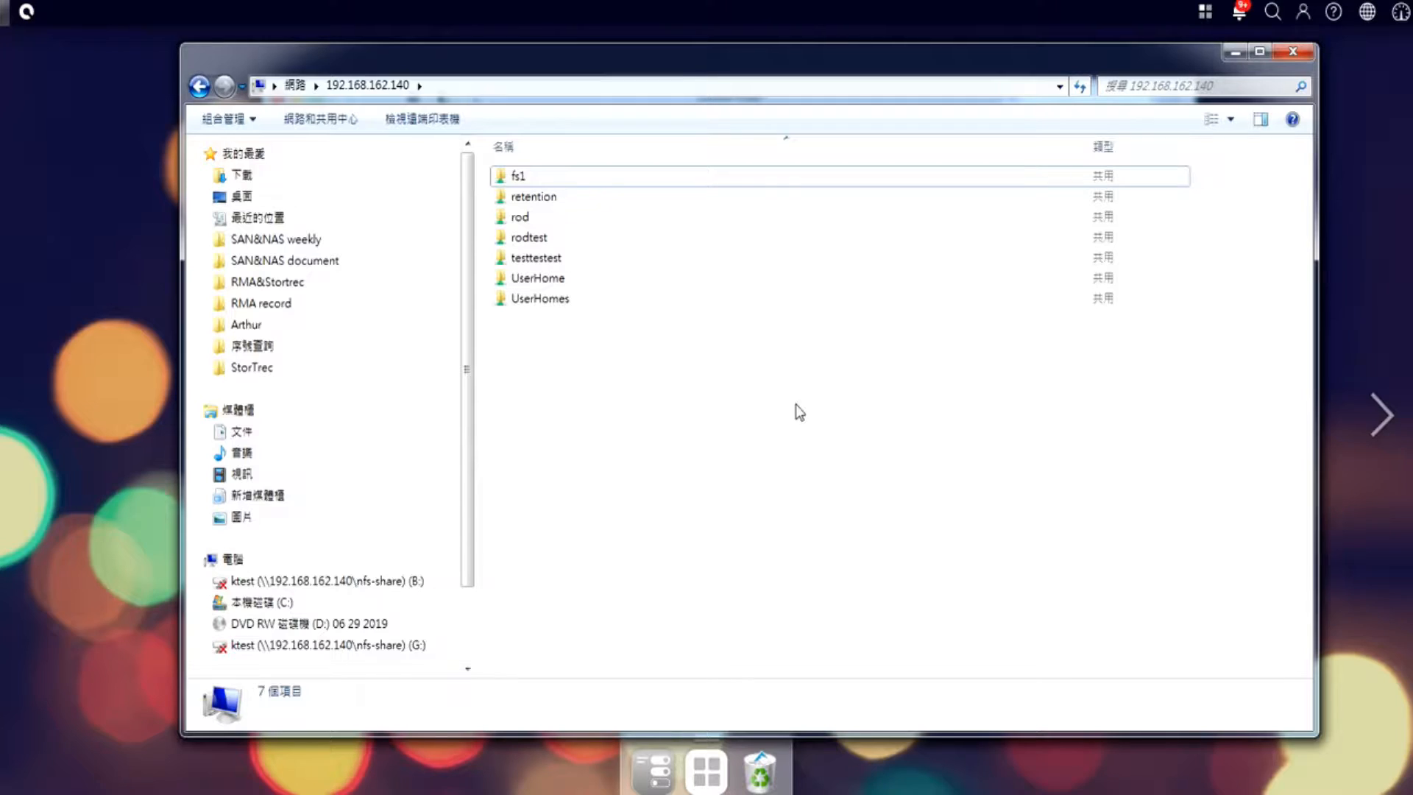
# - Switch to Windows Explorer, open the fs1 share and try to create a new folder in it
pyautogui.doubleClick(524, 182)
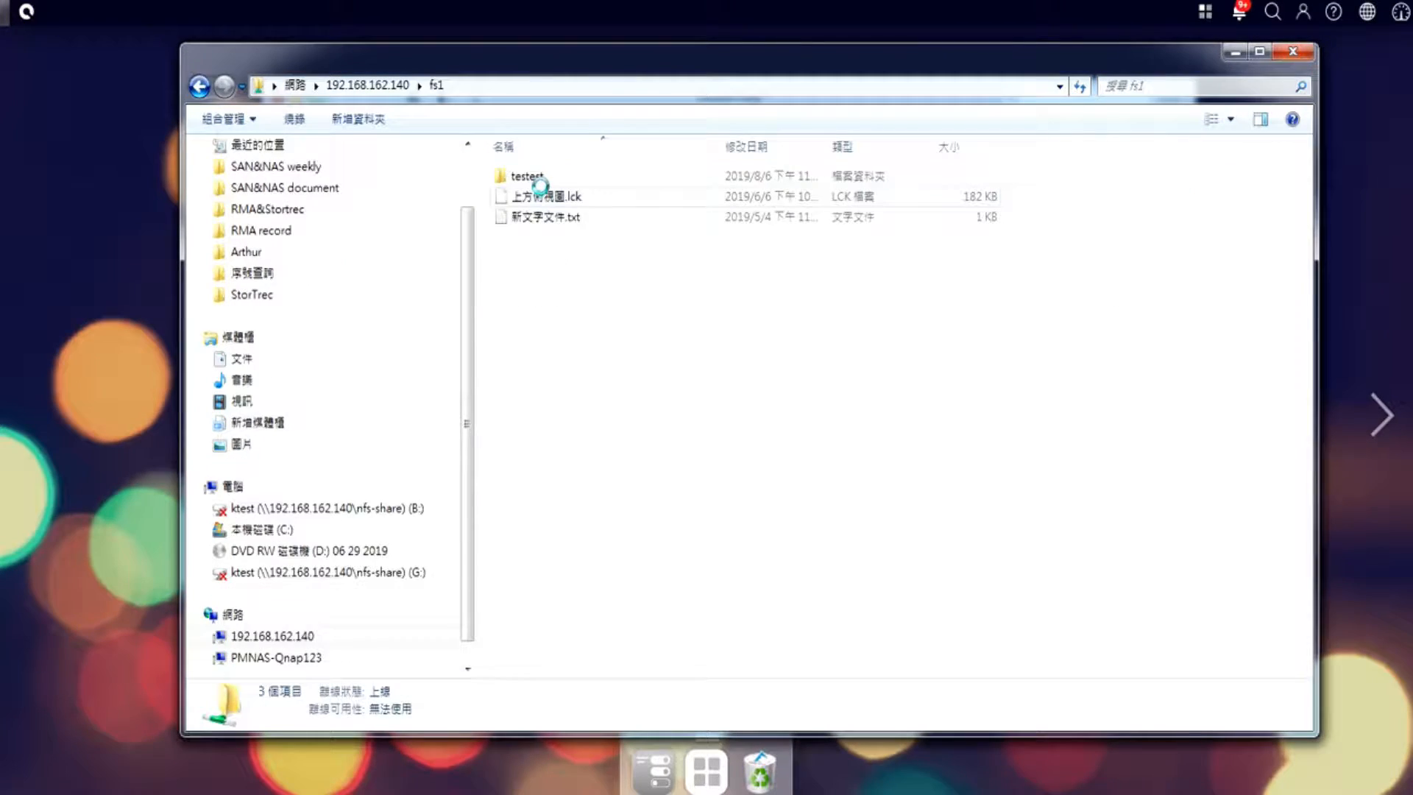
pyautogui.rightClick(563, 267)
pyautogui.click(655, 487)
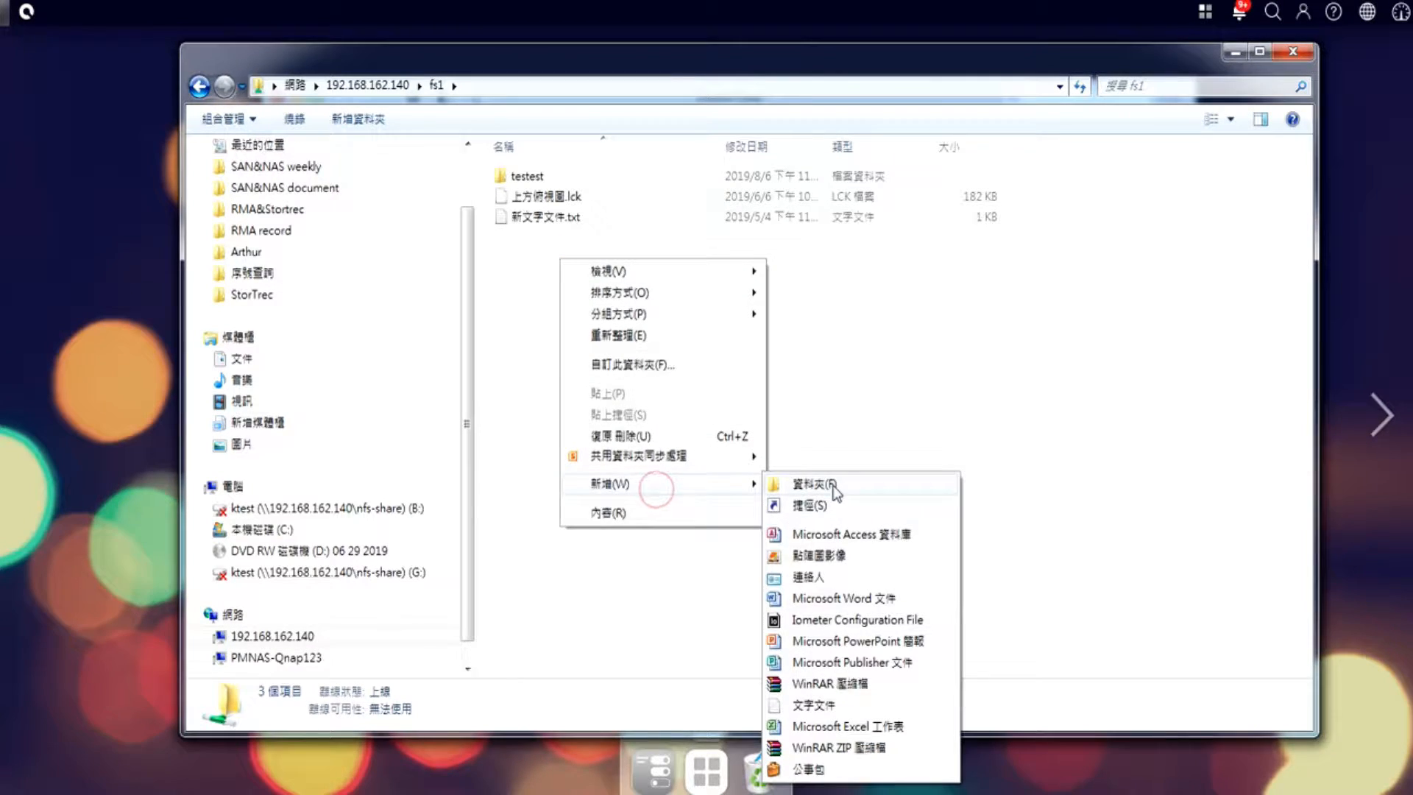
pyautogui.click(834, 487)
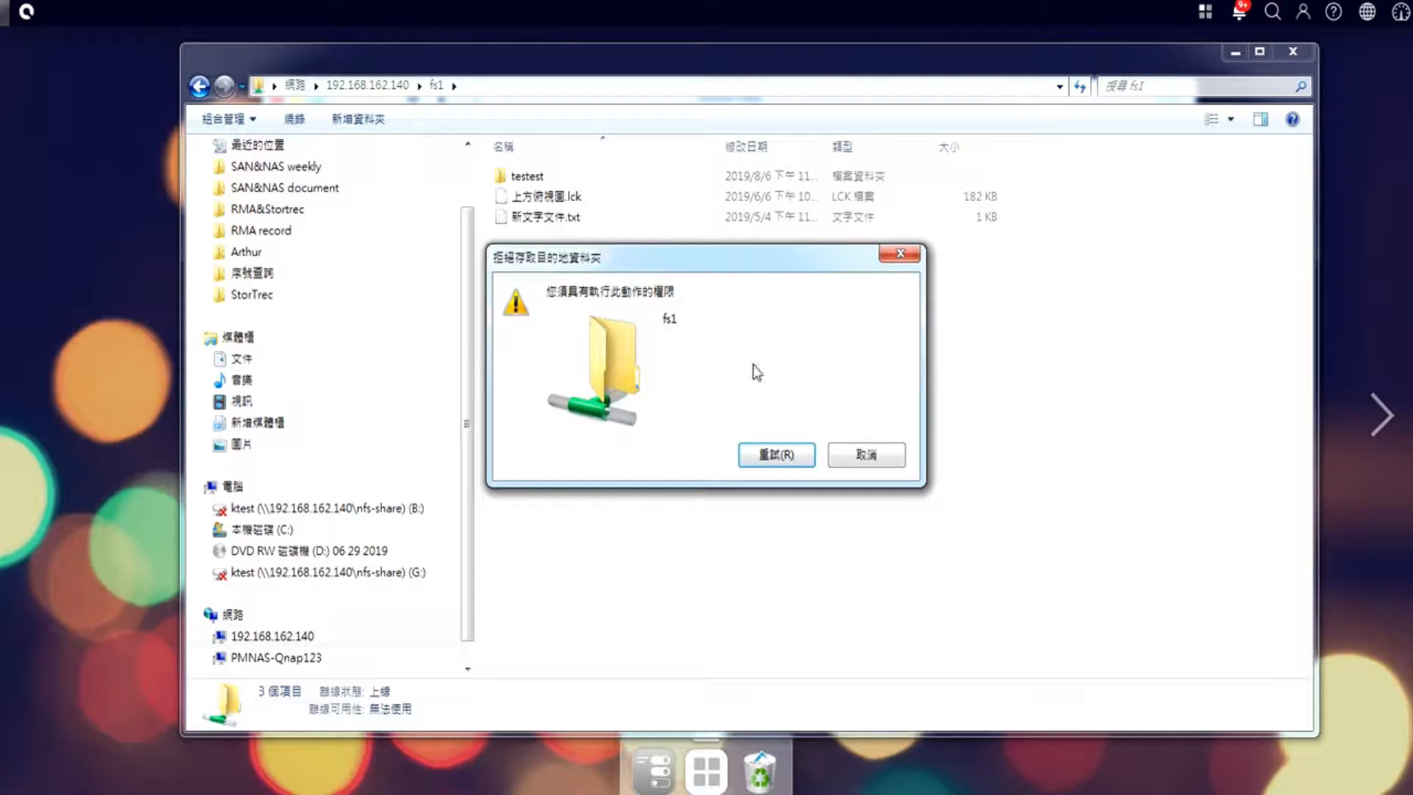
pyautogui.click(862, 461)
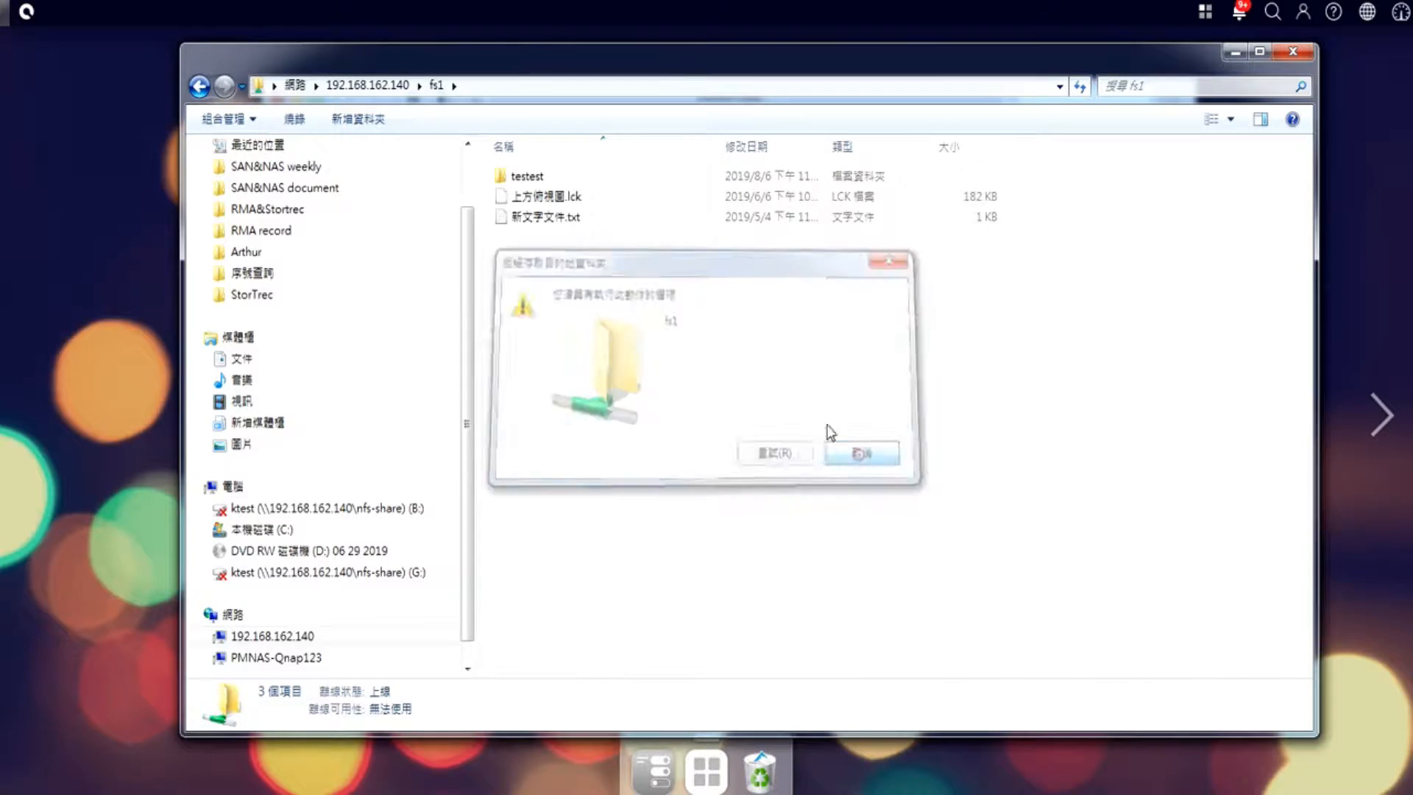
# - Open the testest subfolder and create a new folder in it, keeping the default name
pyautogui.doubleClick(528, 178)
pyautogui.rightClick(565, 324)
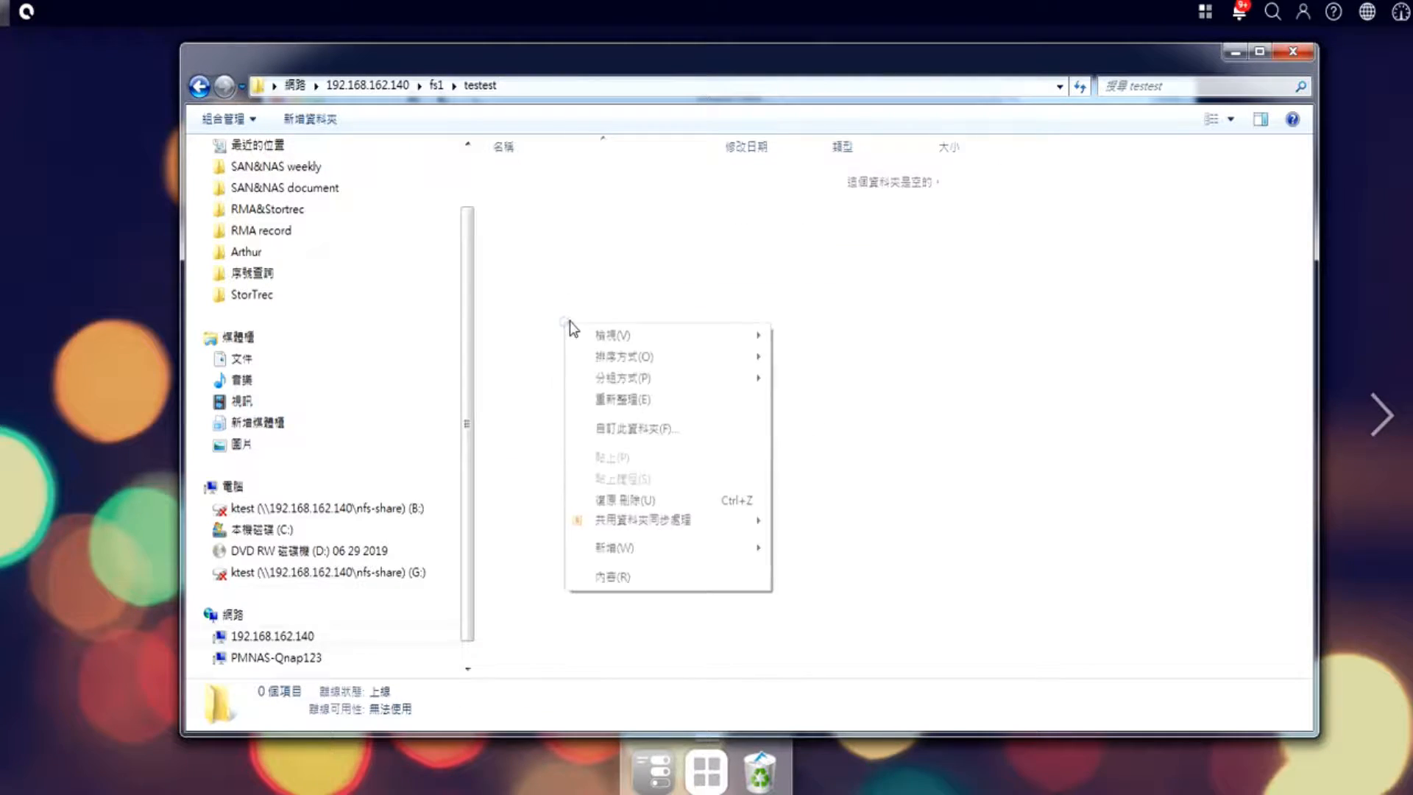
pyautogui.moveTo(702, 555)
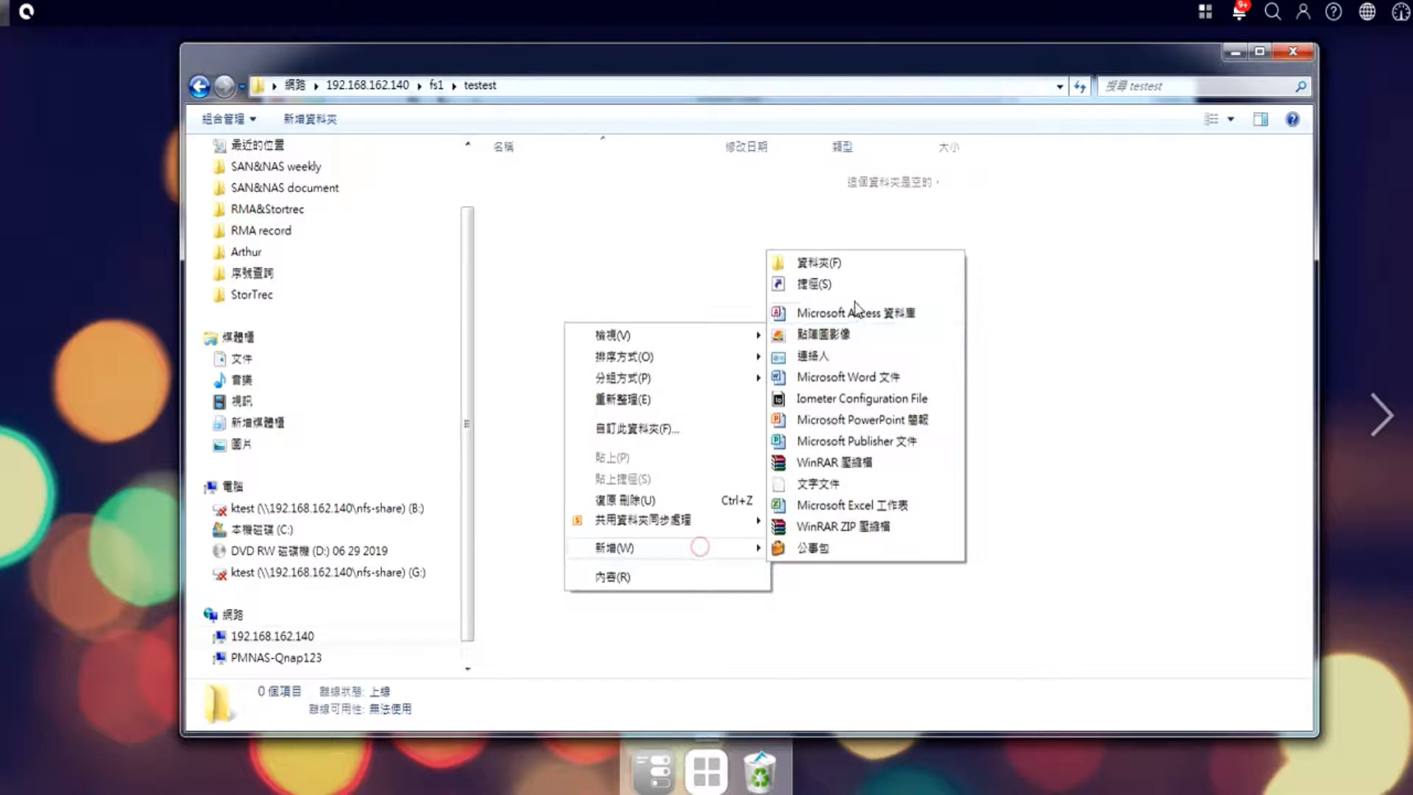
pyautogui.click(830, 262)
pyautogui.write('test')
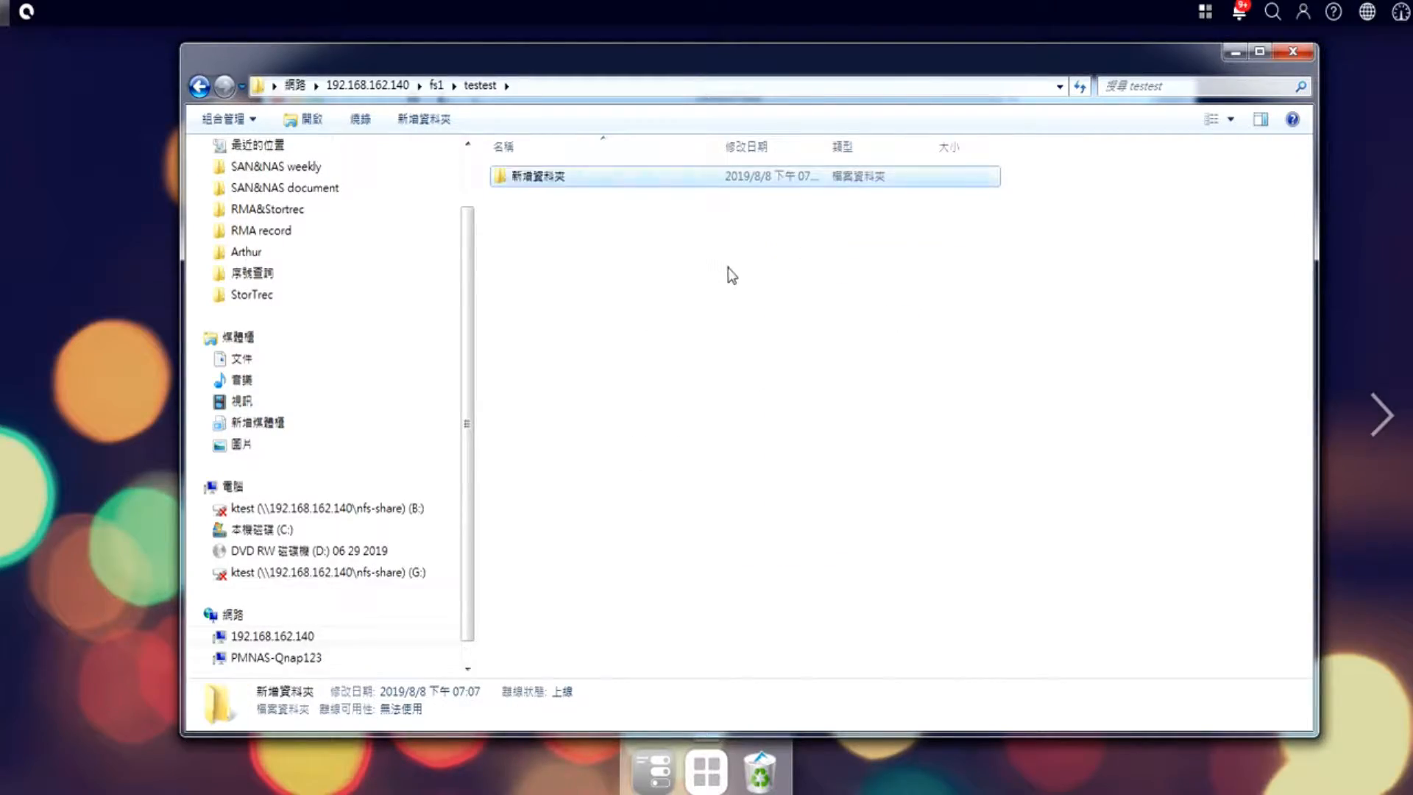
pyautogui.click(727, 267)
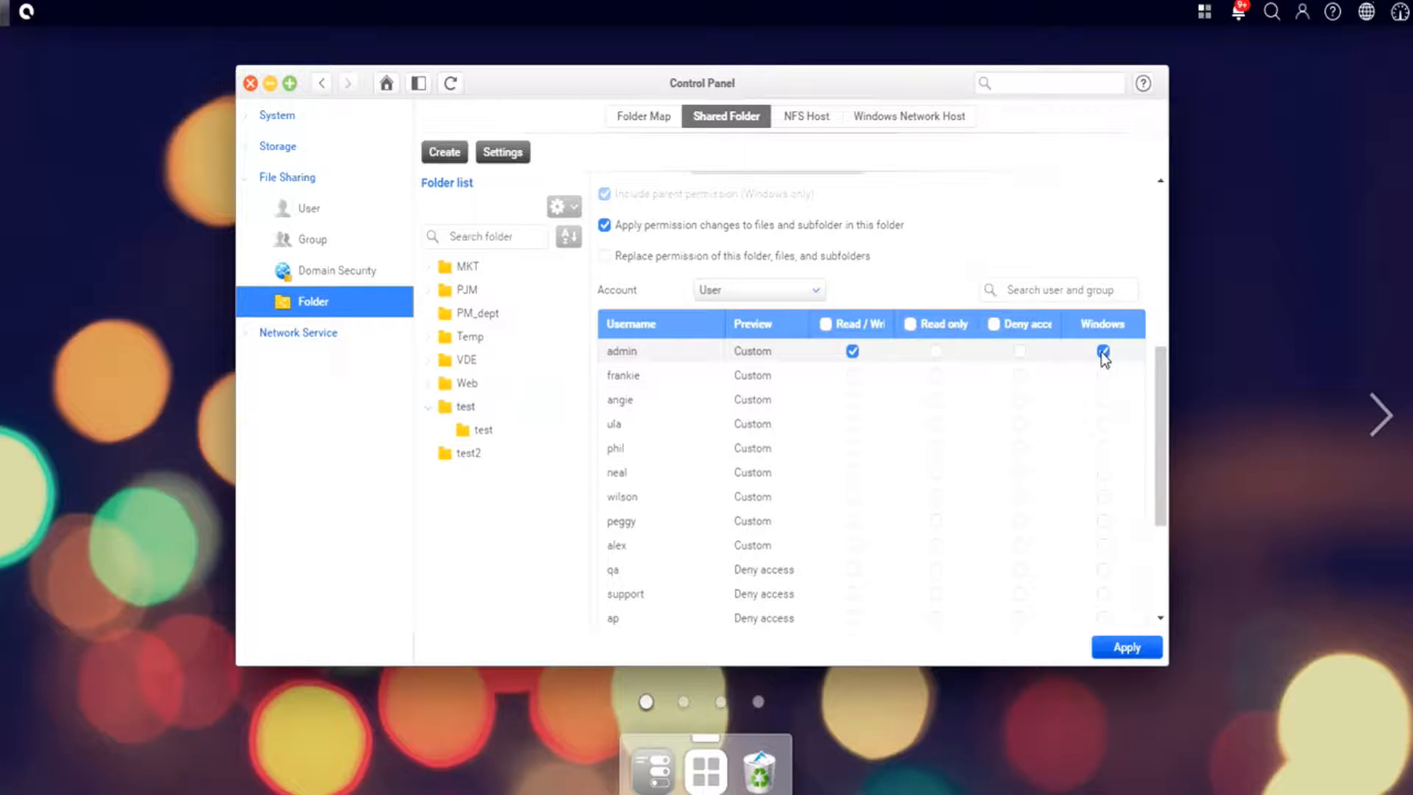
# - Restrict the admin user's Windows permission entry to objects within this container and set its scope to Files only
pyautogui.click(1103, 351)
pyautogui.click(501, 580)
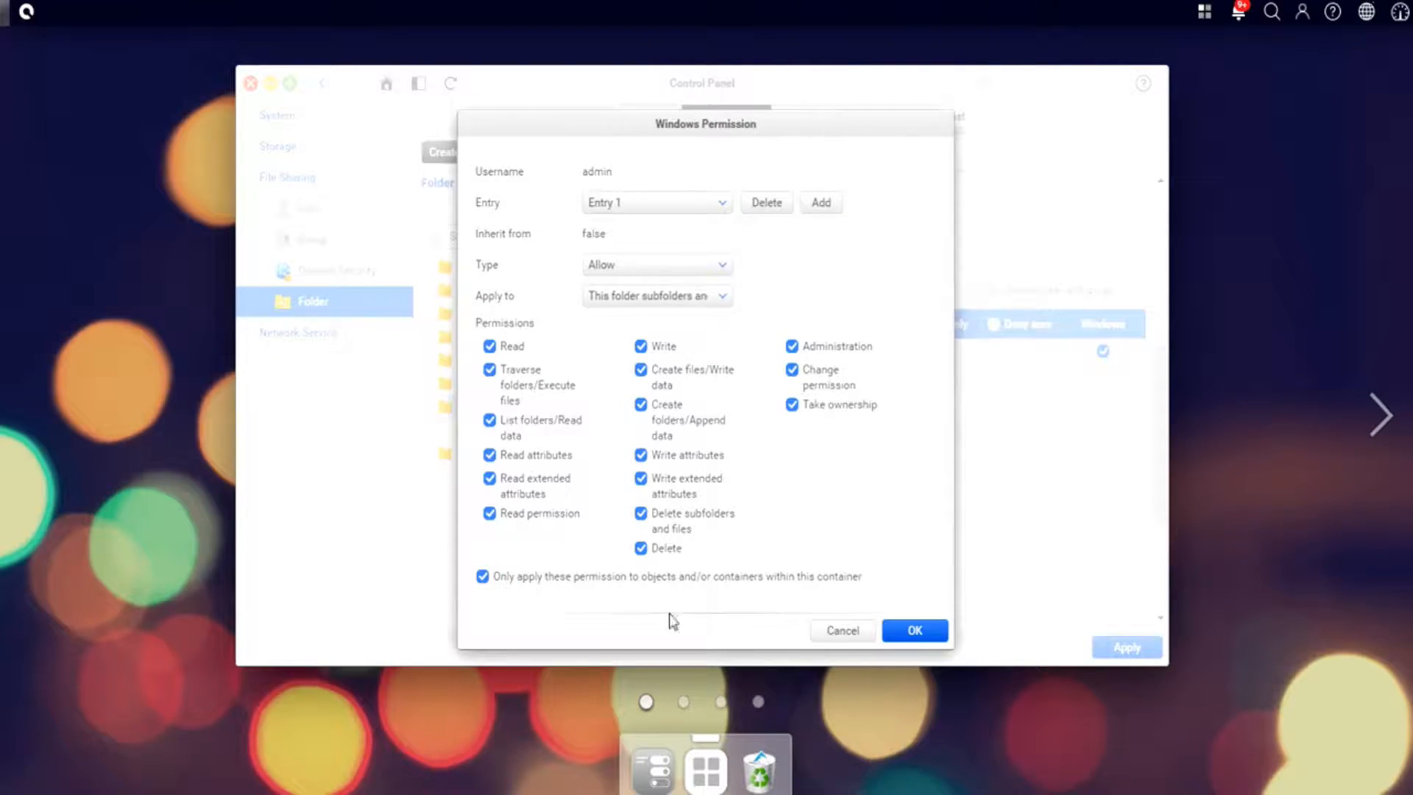
pyautogui.click(684, 303)
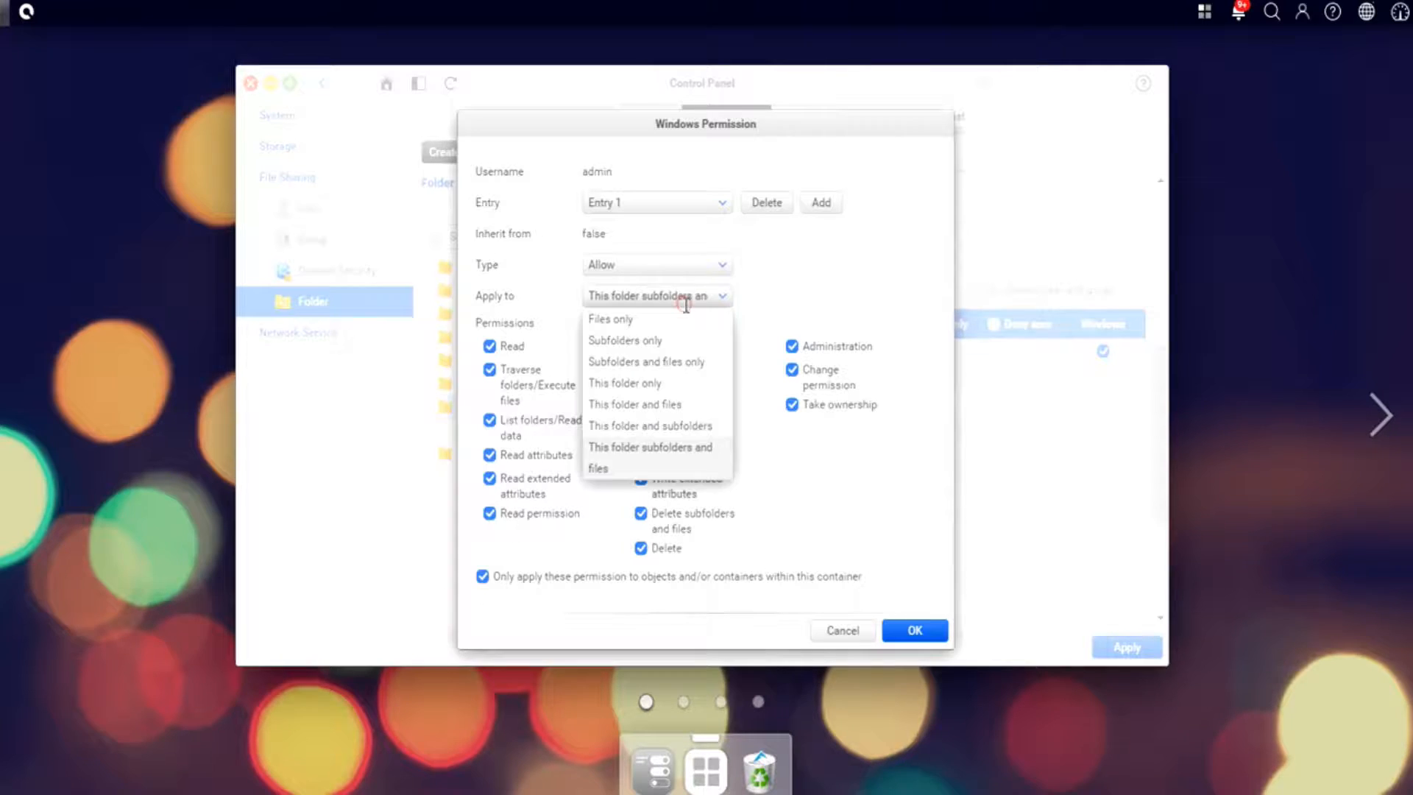
pyautogui.click(675, 322)
# - Try the entry's other scopes in turn, including Subfolders only, Subfolders and files only, This folder and files, and This folder and subfolders
pyautogui.click(673, 296)
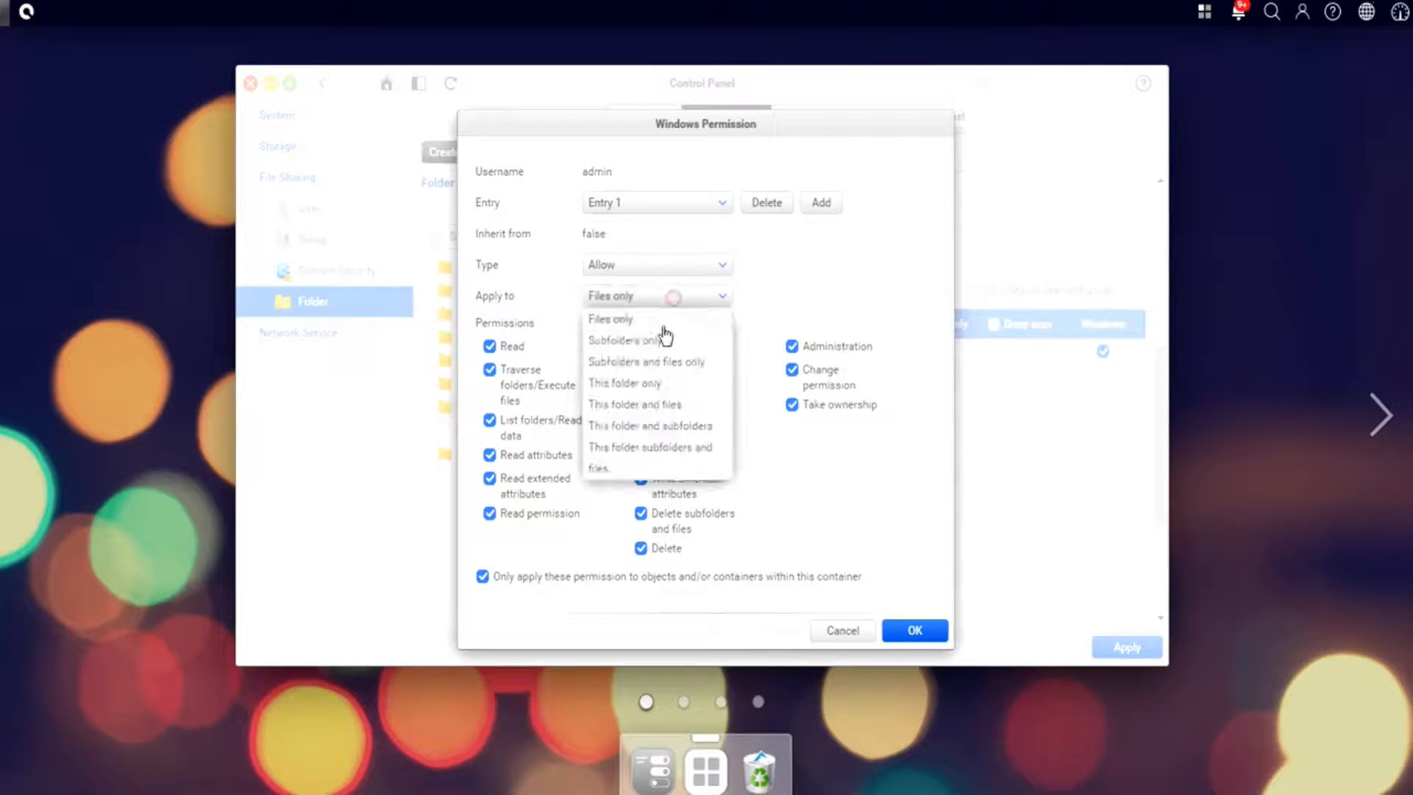
pyautogui.click(656, 342)
pyautogui.click(655, 298)
pyautogui.click(656, 362)
pyautogui.click(650, 295)
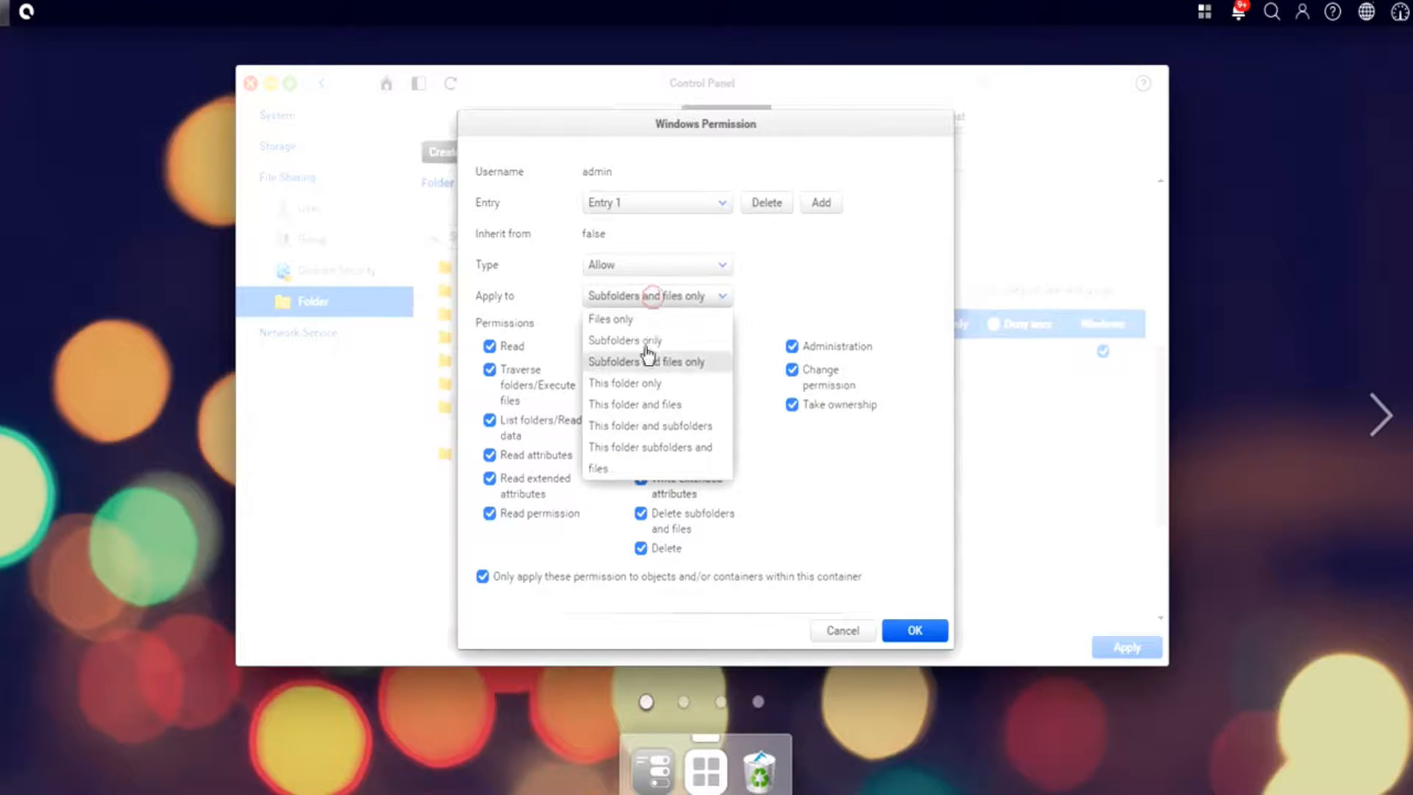
pyautogui.click(651, 406)
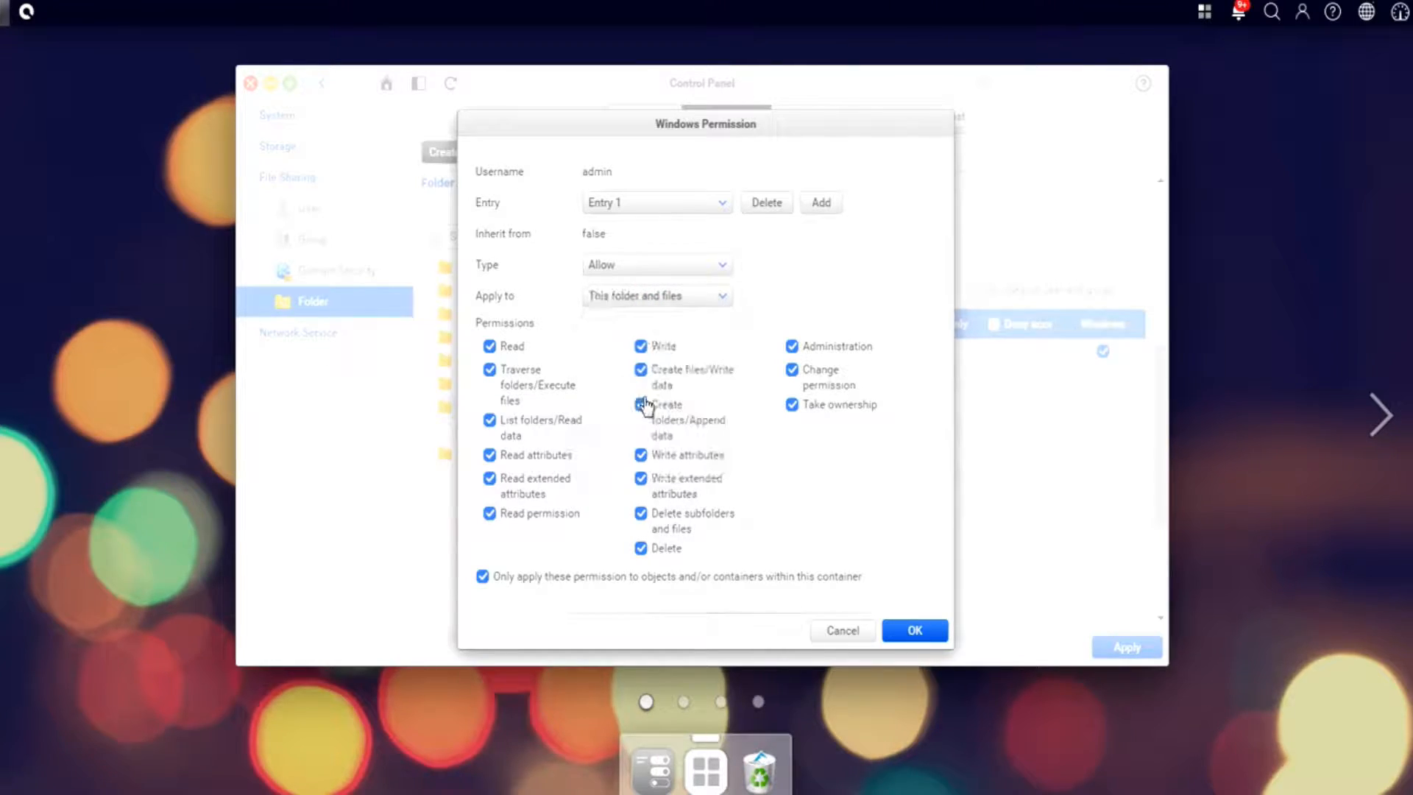
pyautogui.click(646, 302)
pyautogui.click(634, 432)
pyautogui.click(653, 300)
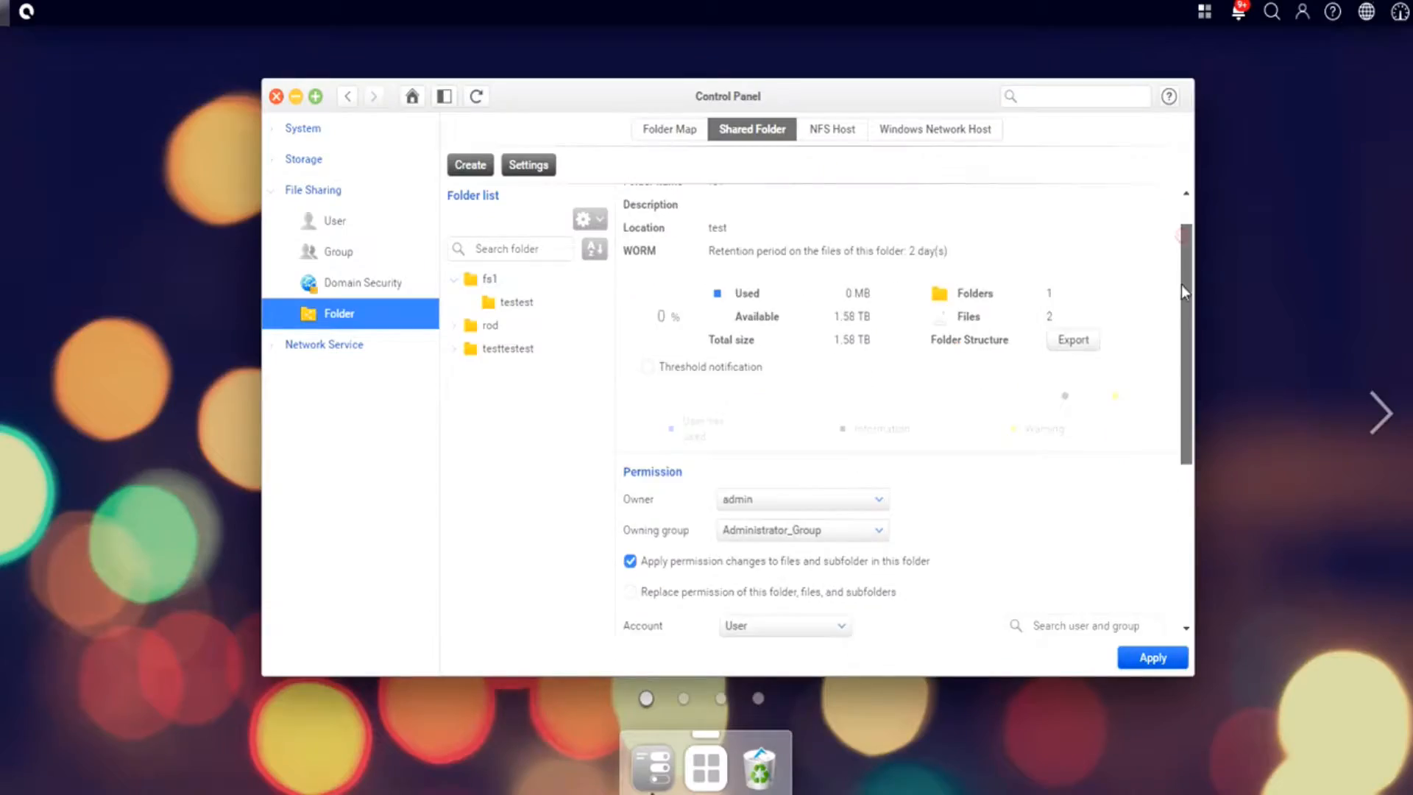
# - Examine the user permission tables of fs1 and its testest subfolder
pyautogui.moveTo(1181, 284); pyautogui.dragTo(1191, 475)
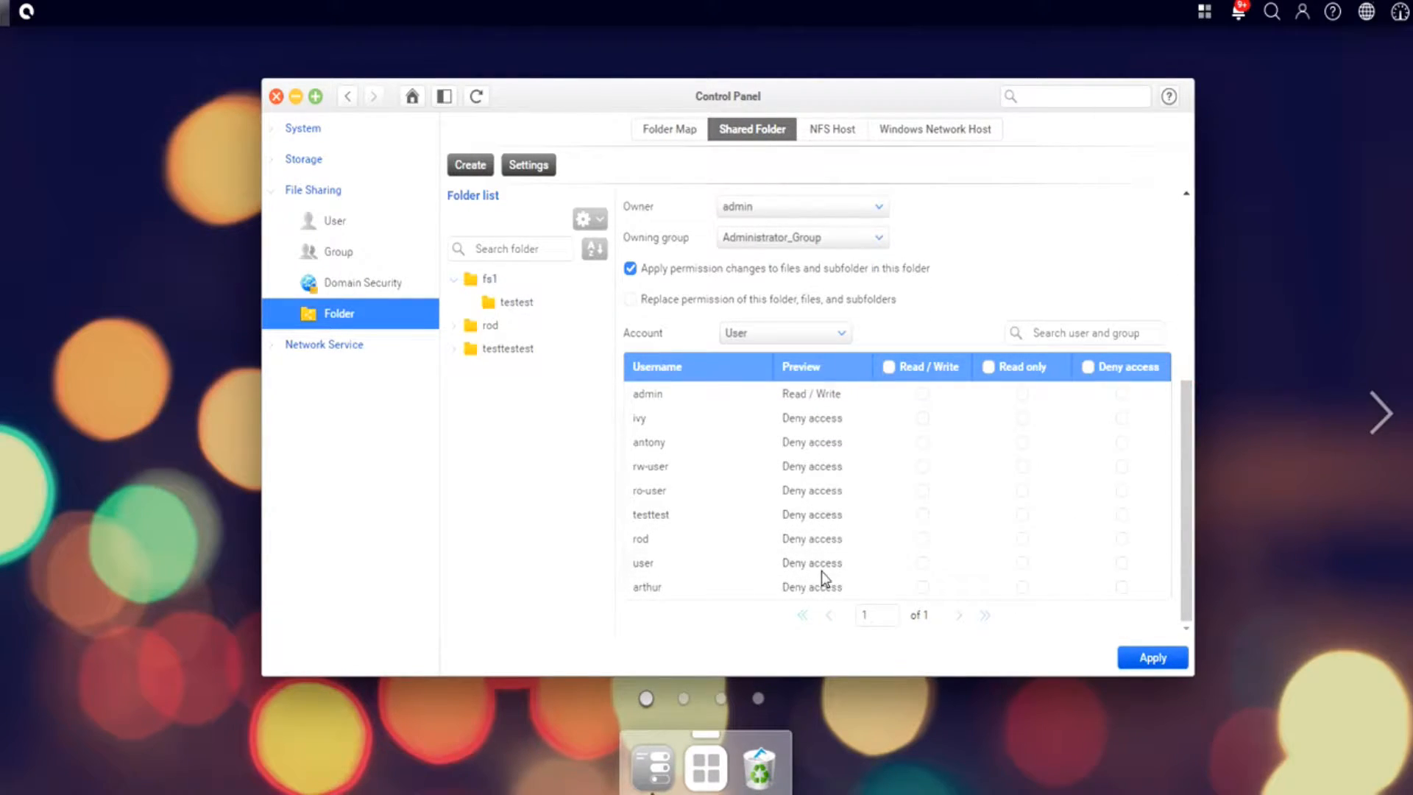
pyautogui.click(515, 303)
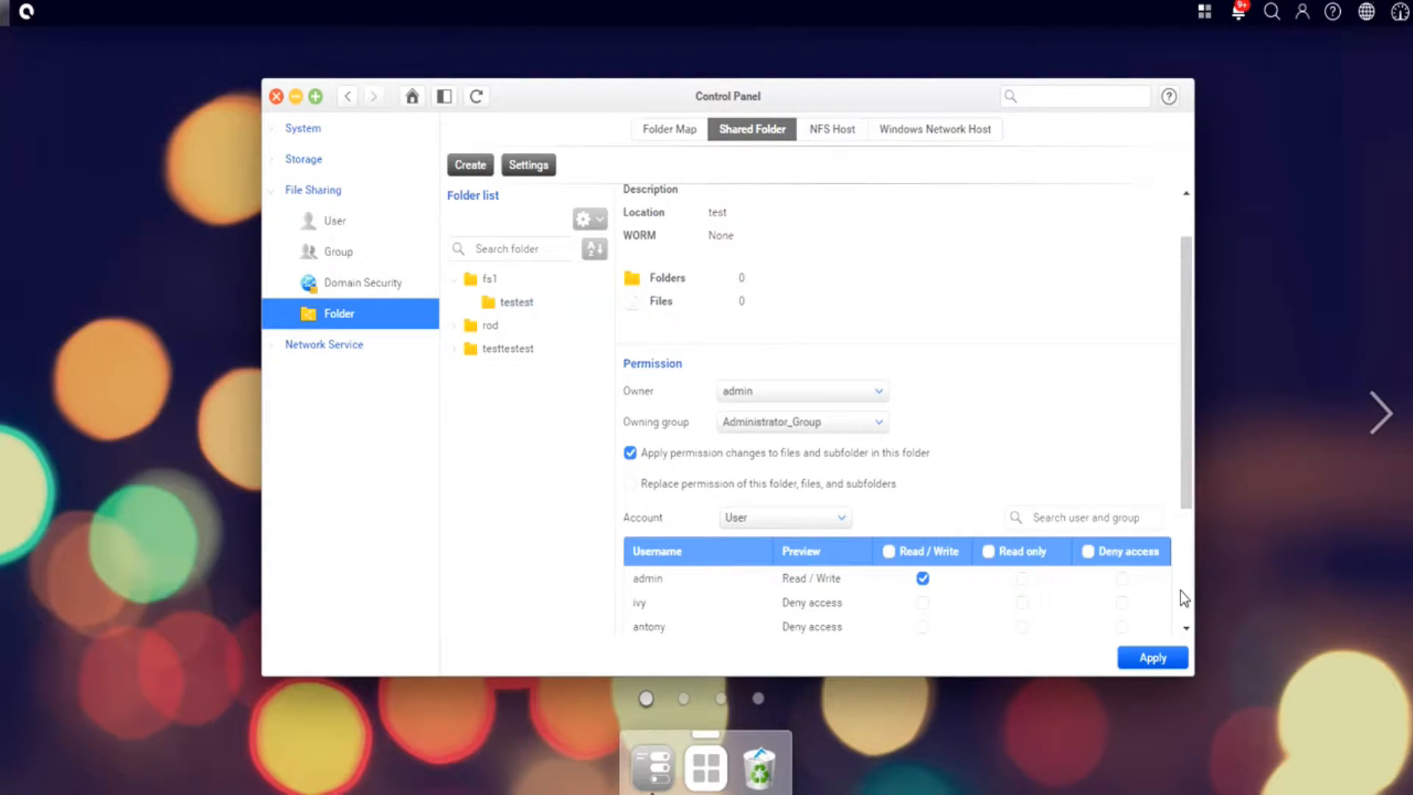
pyautogui.scroll(-3, 1183, 593)
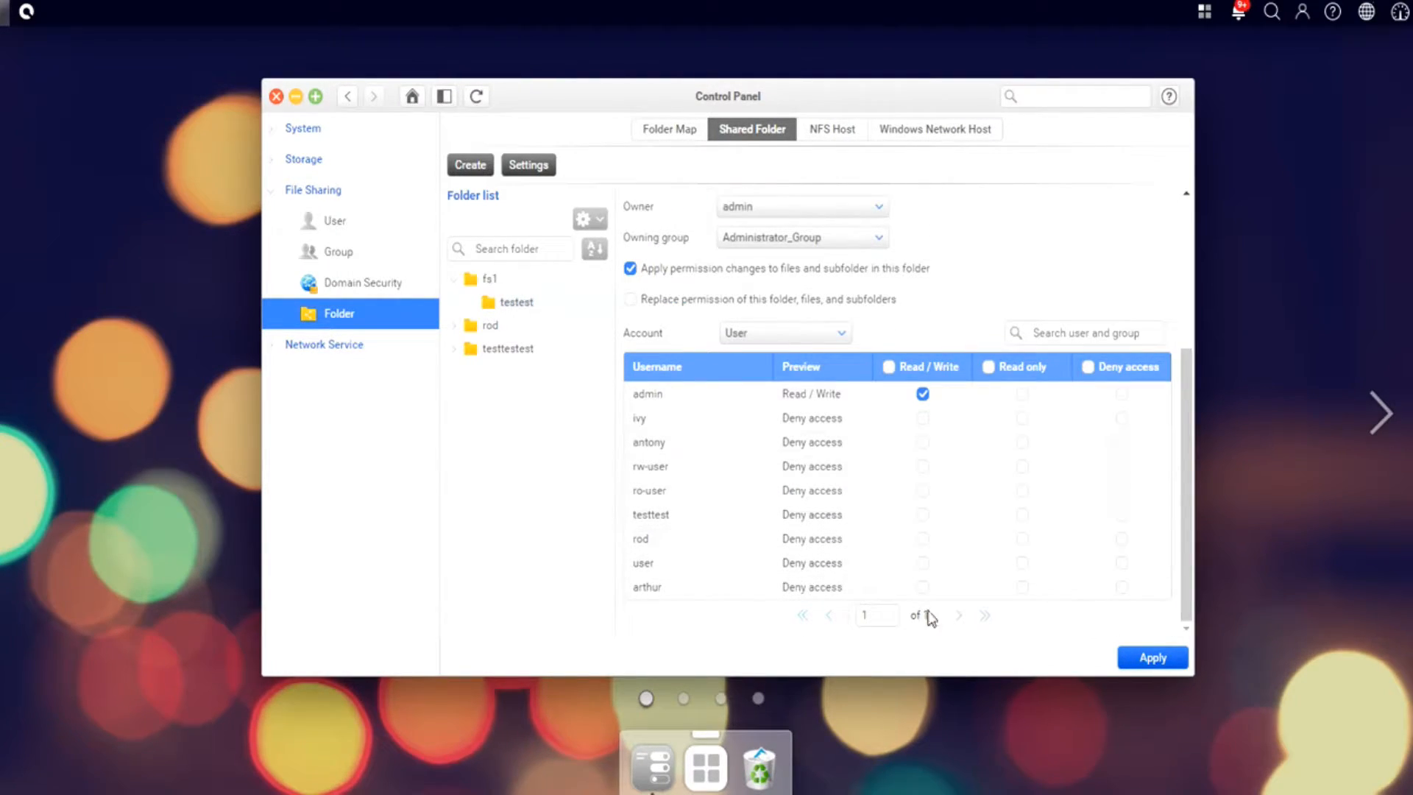
# - Give all users Read / Write permission on fs1, keep changes applying to its files and subfolders, and apply
pyautogui.click(498, 286)
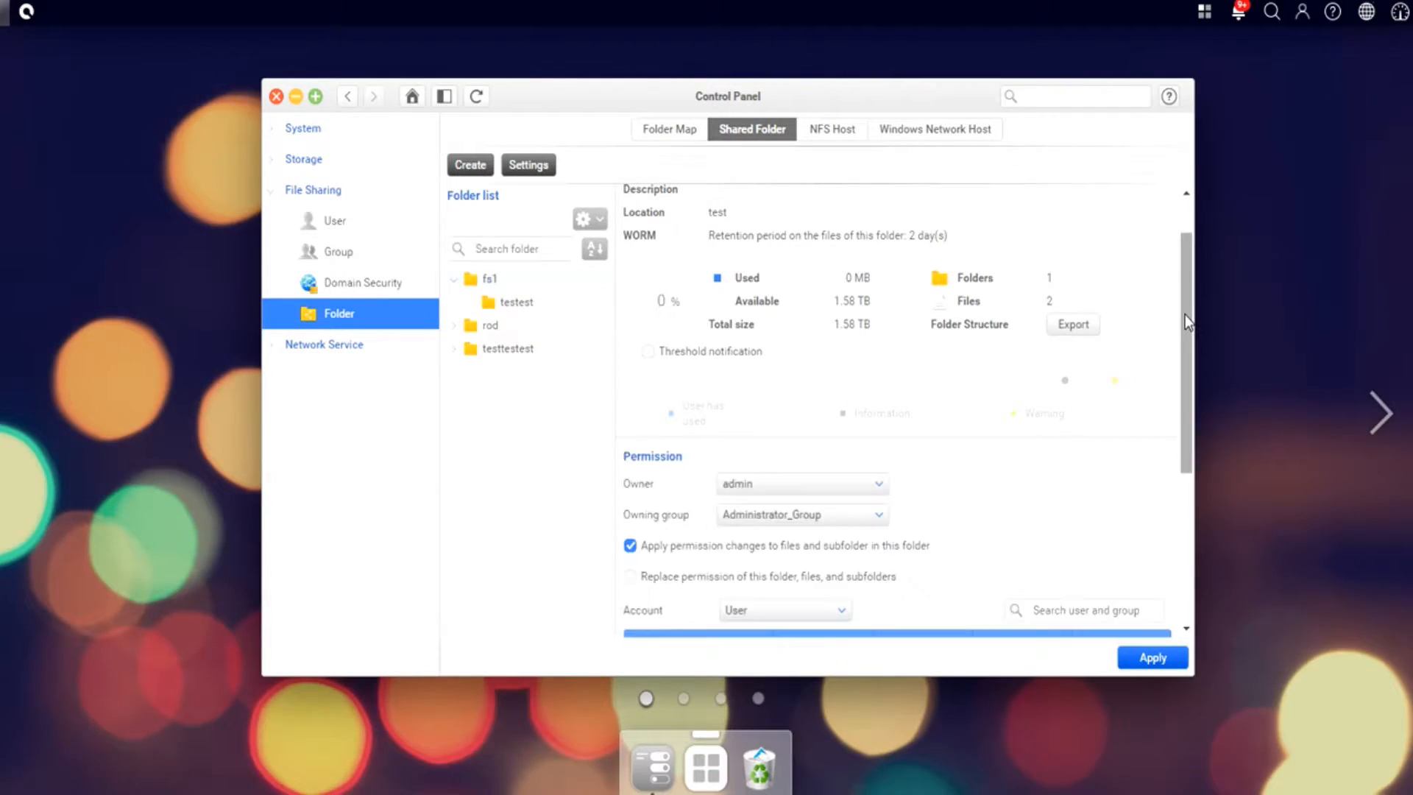
pyautogui.scroll(-3, 1185, 350)
pyautogui.click(630, 373)
pyautogui.click(629, 373)
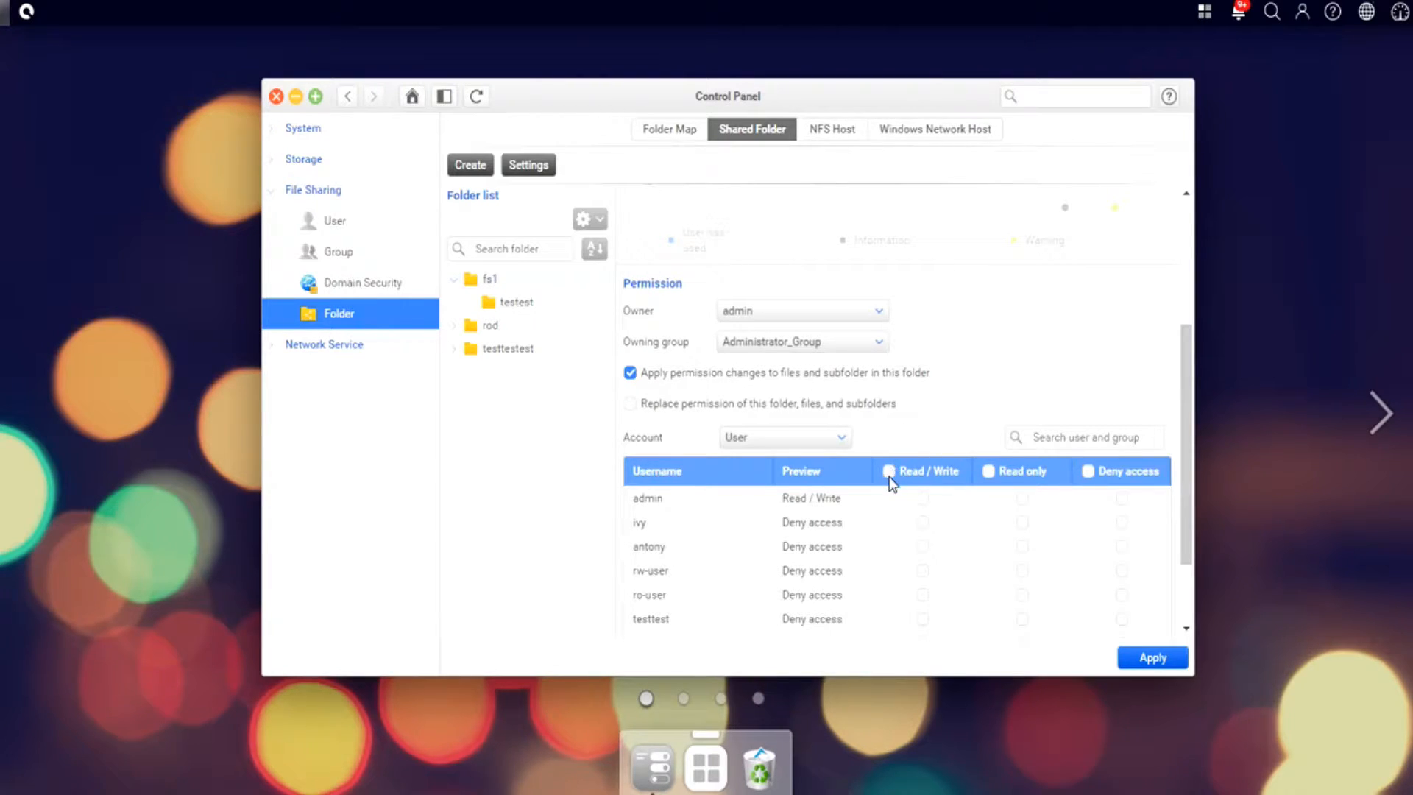
pyautogui.scroll(-2, 1180, 527)
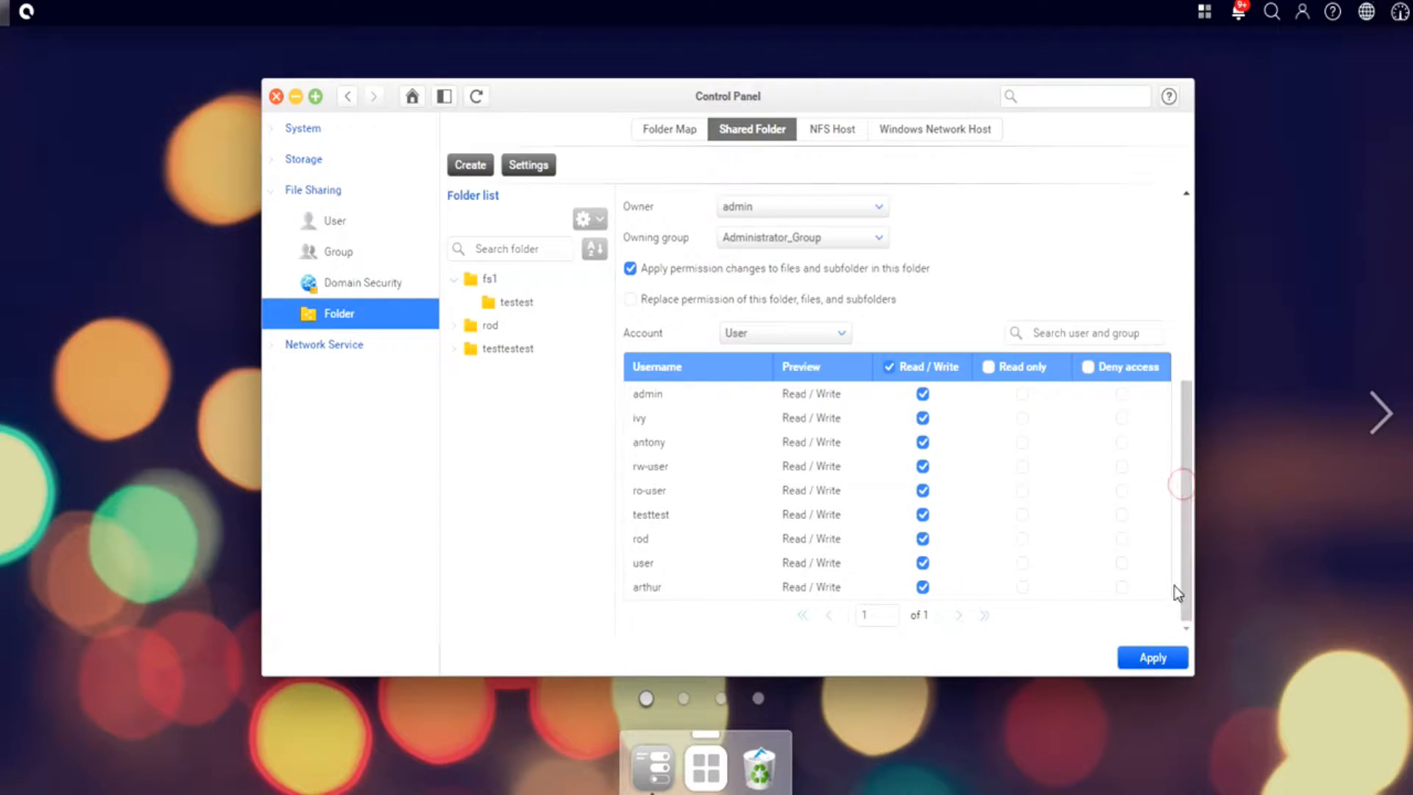
pyautogui.click(1145, 658)
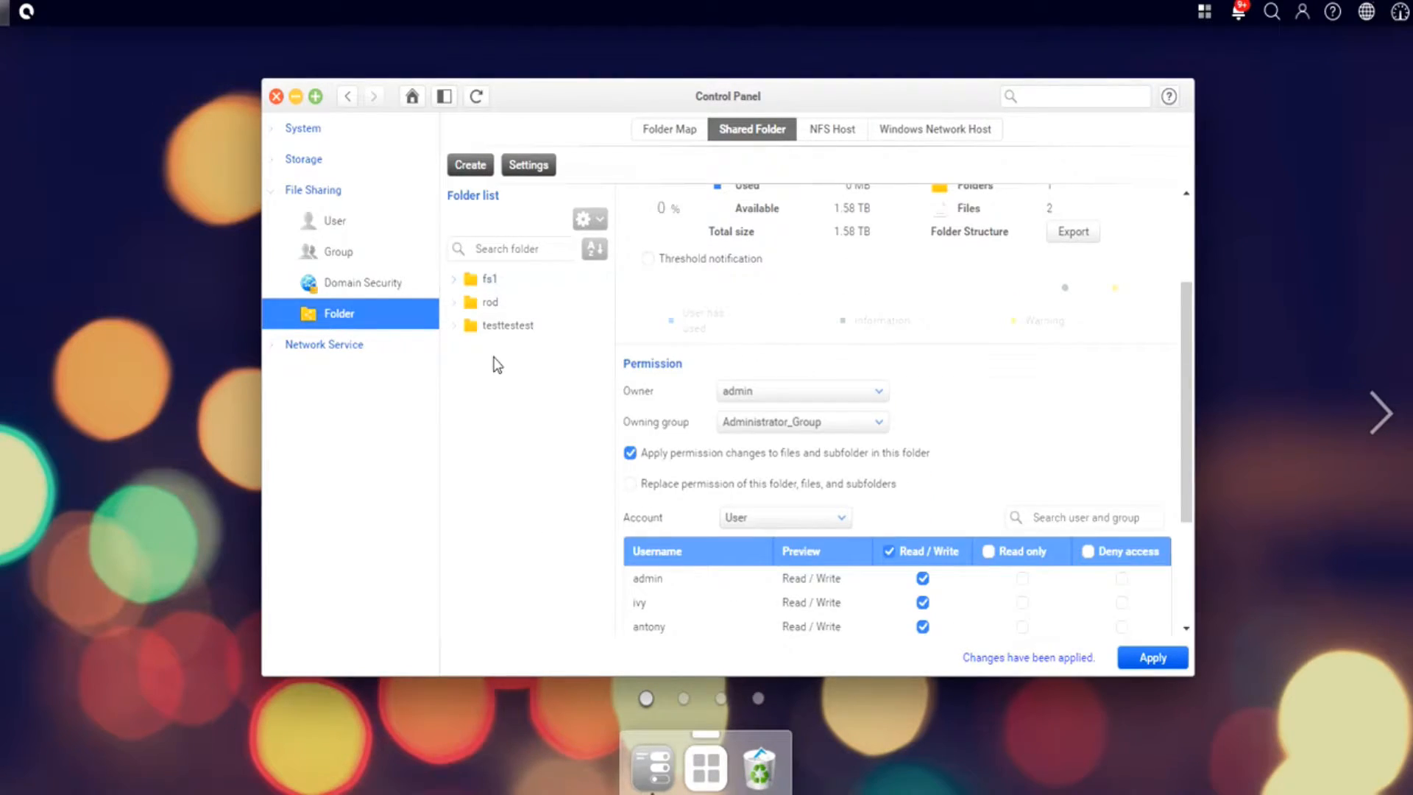
# - Compare every user's permissions on fs1 with those on its testest subfolder
pyautogui.click(451, 276)
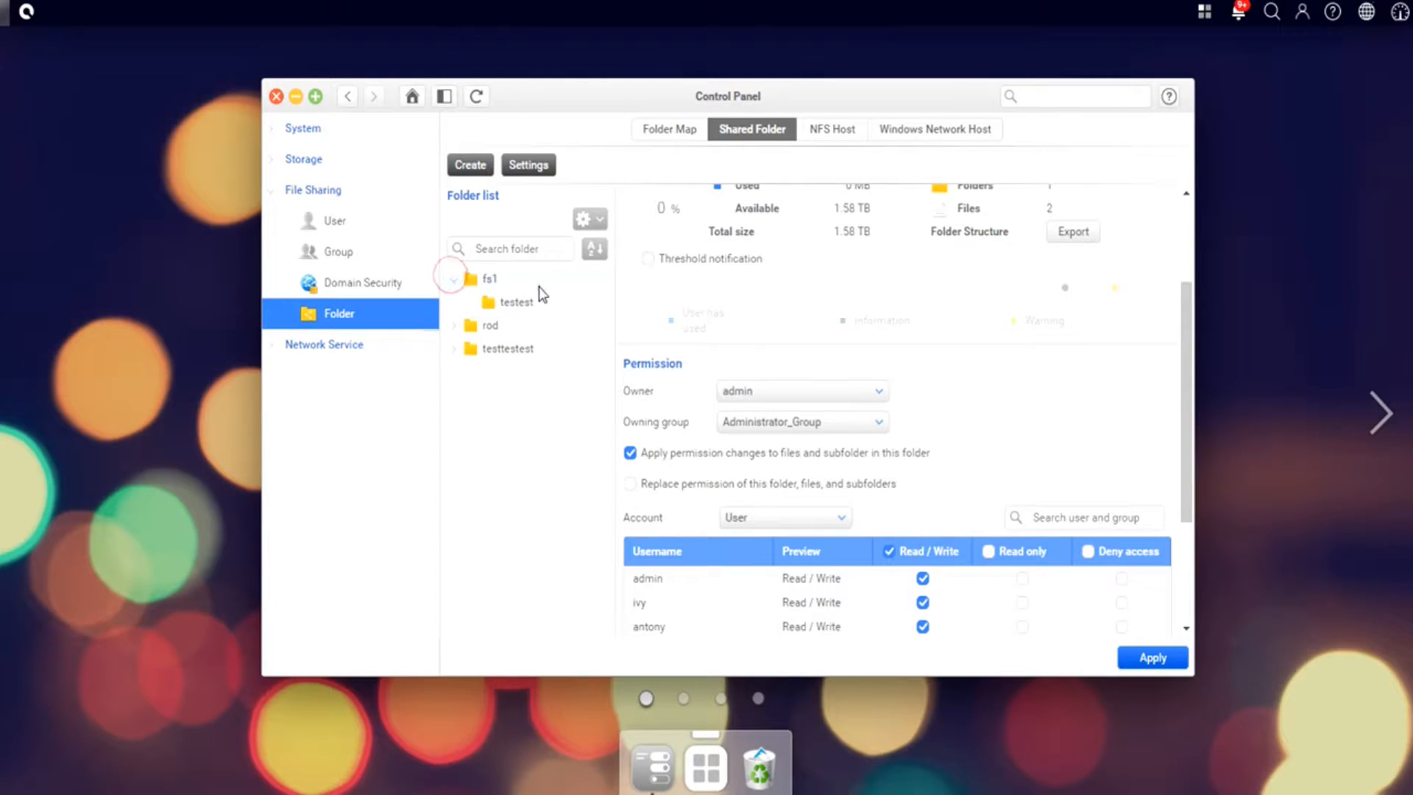
pyautogui.moveTo(1186, 412); pyautogui.dragTo(1180, 612)
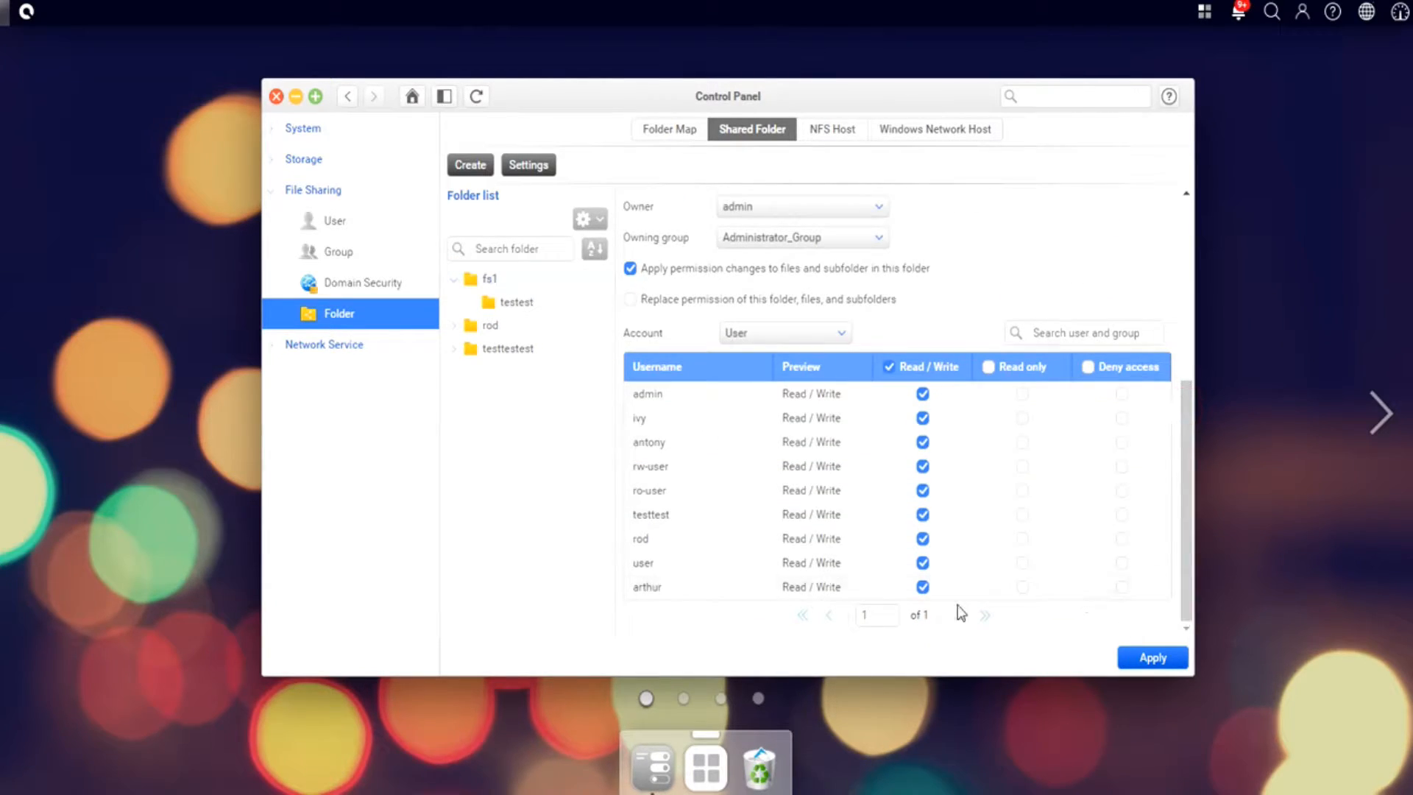
pyautogui.click(509, 304)
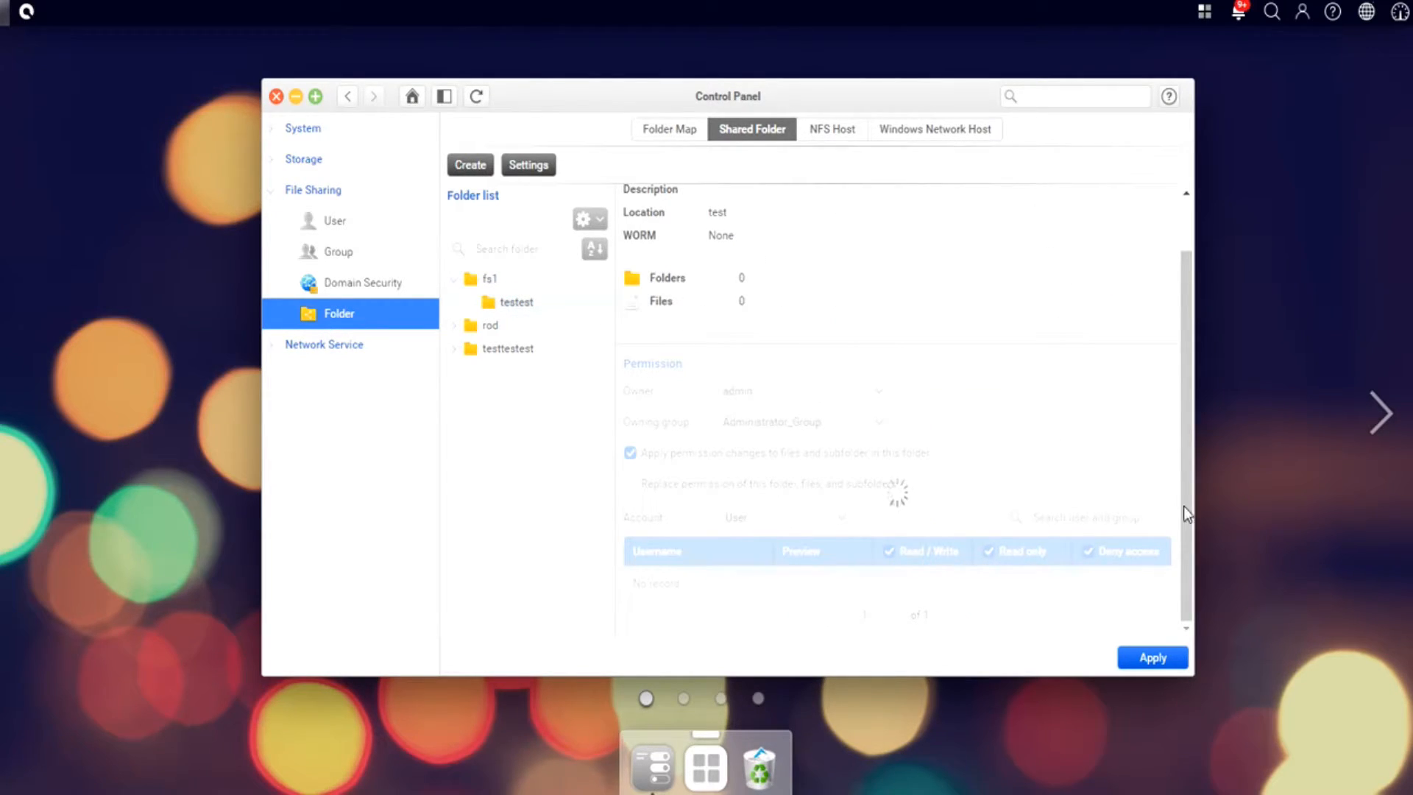
pyautogui.scroll(-3, 1170, 487)
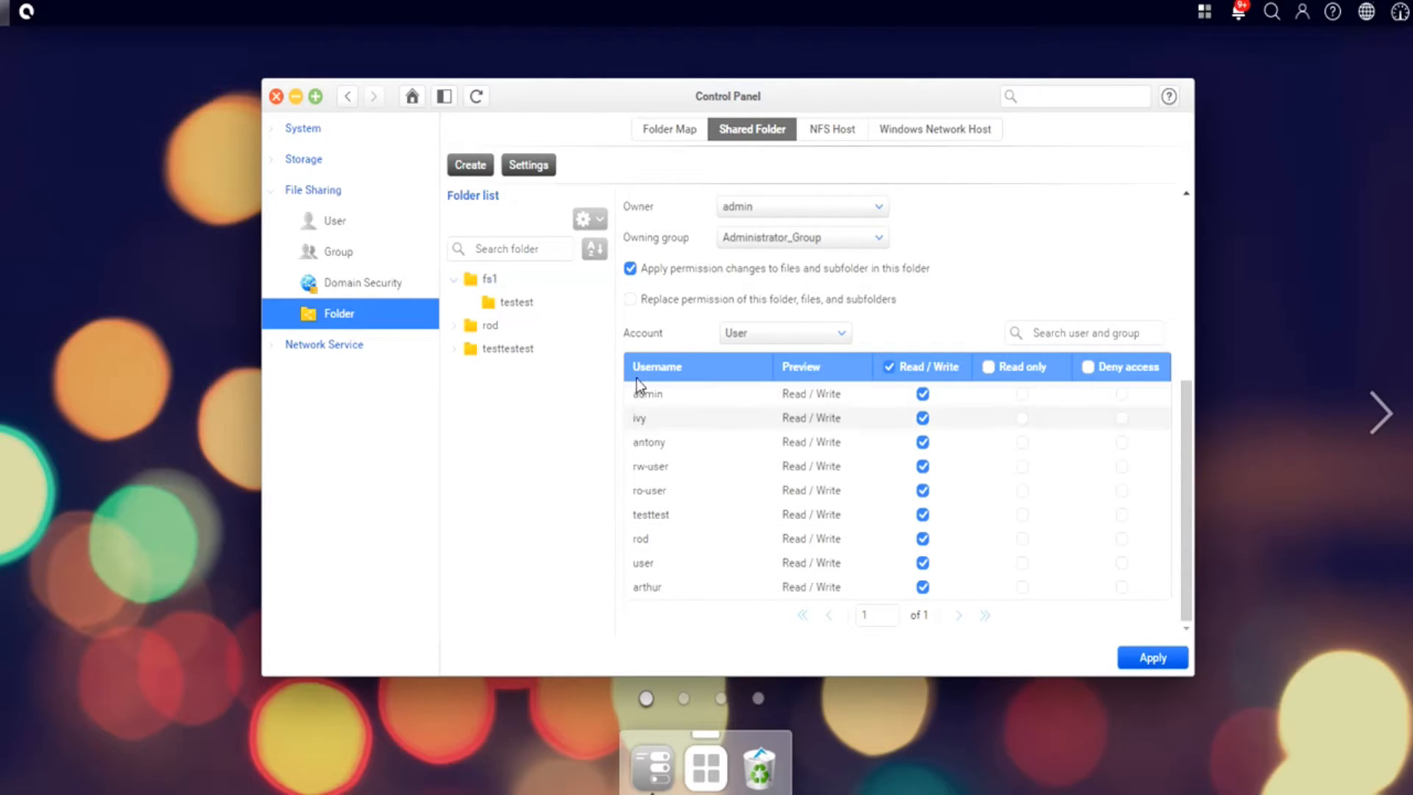
pyautogui.click(516, 305)
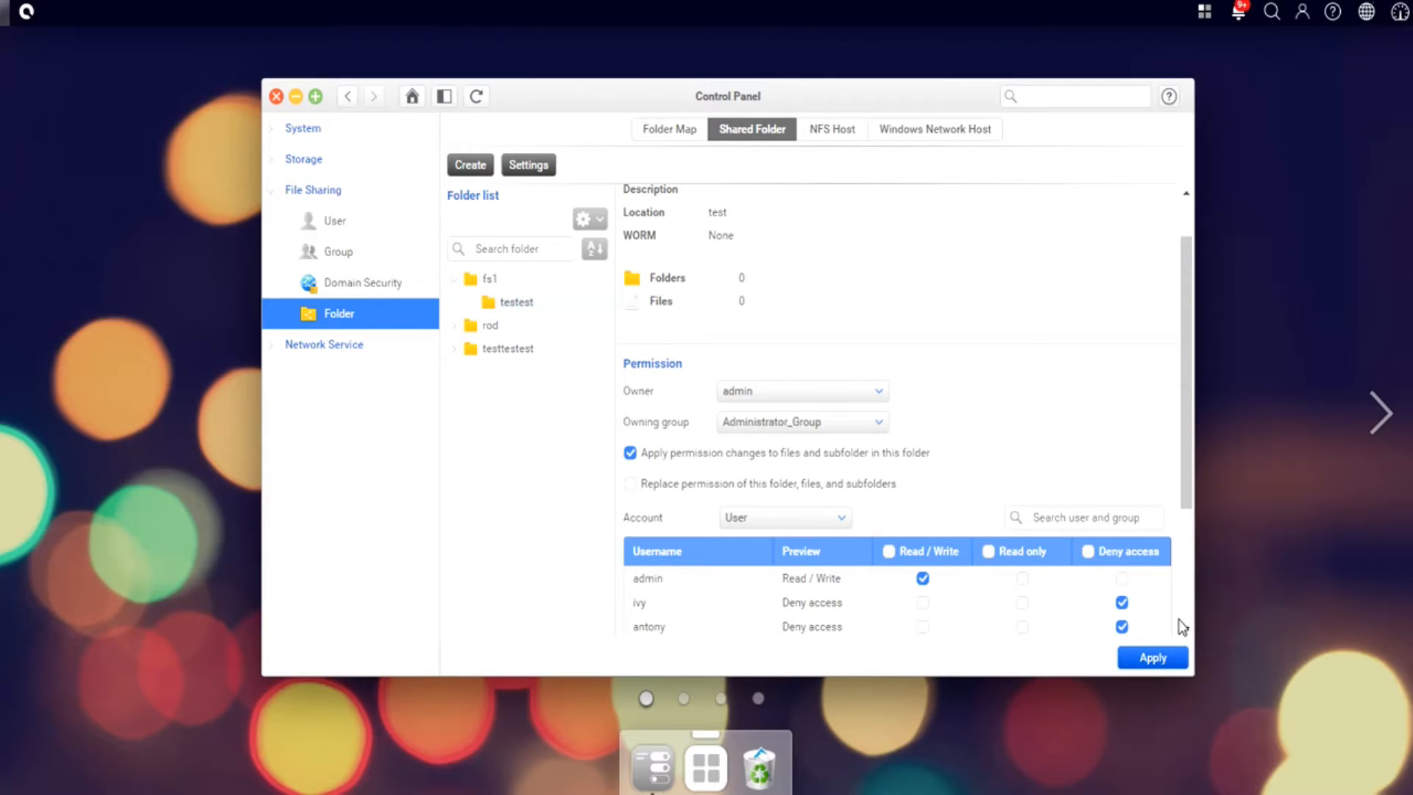
pyautogui.scroll(-3, 1183, 612)
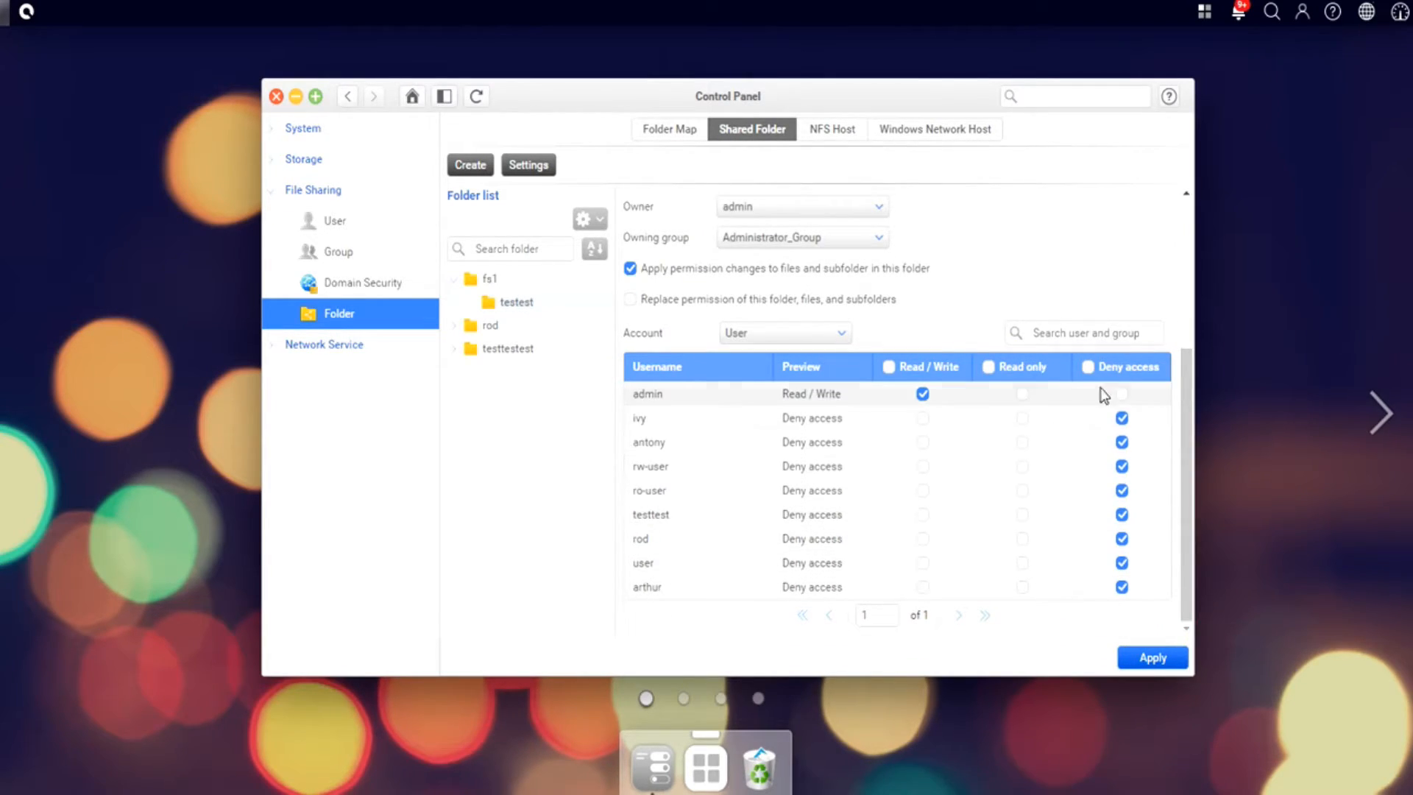
# - Set fs1 to replace the permission of this folder, its files, and subfolders, and apply the change
pyautogui.click(492, 281)
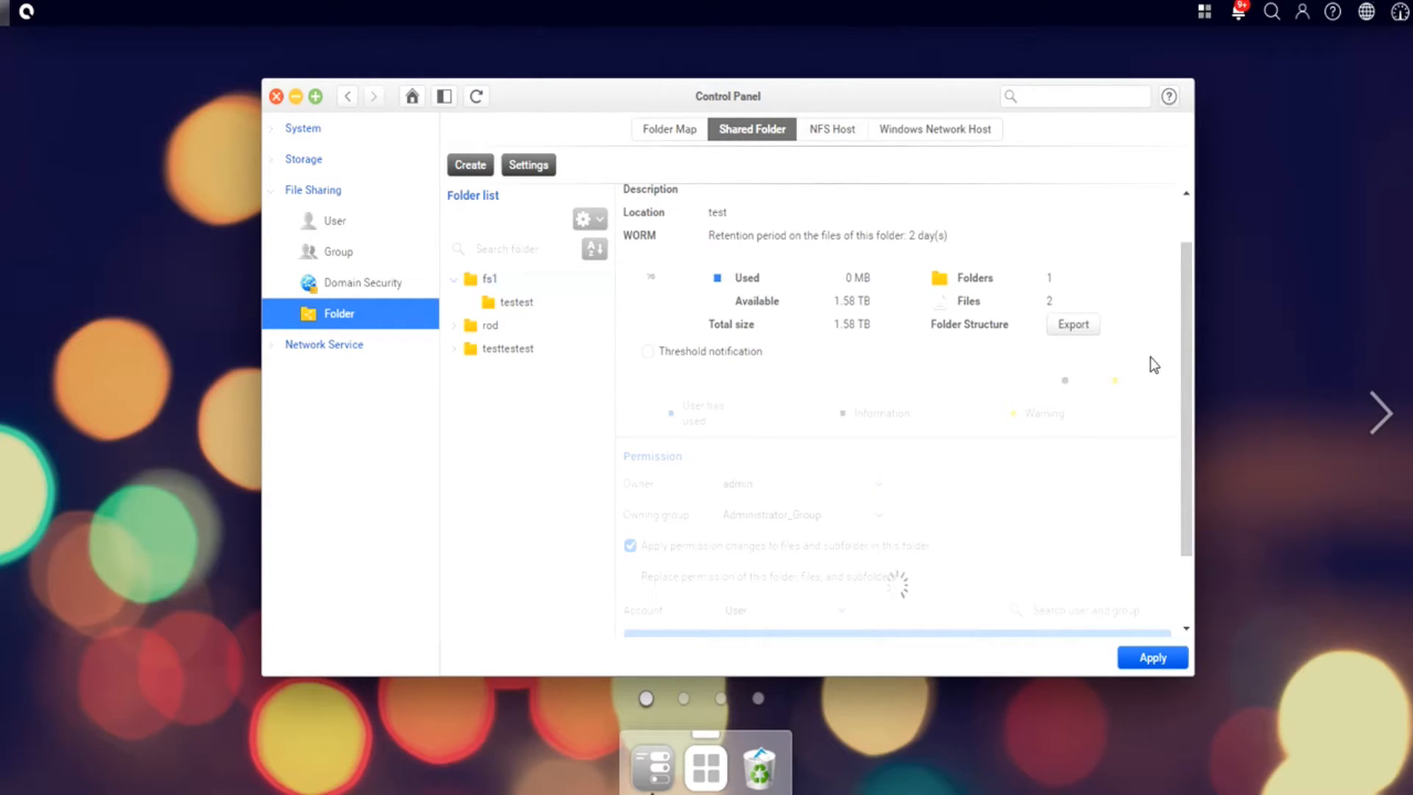
pyautogui.moveTo(1181, 371); pyautogui.dragTo(1201, 515)
pyautogui.click(637, 317)
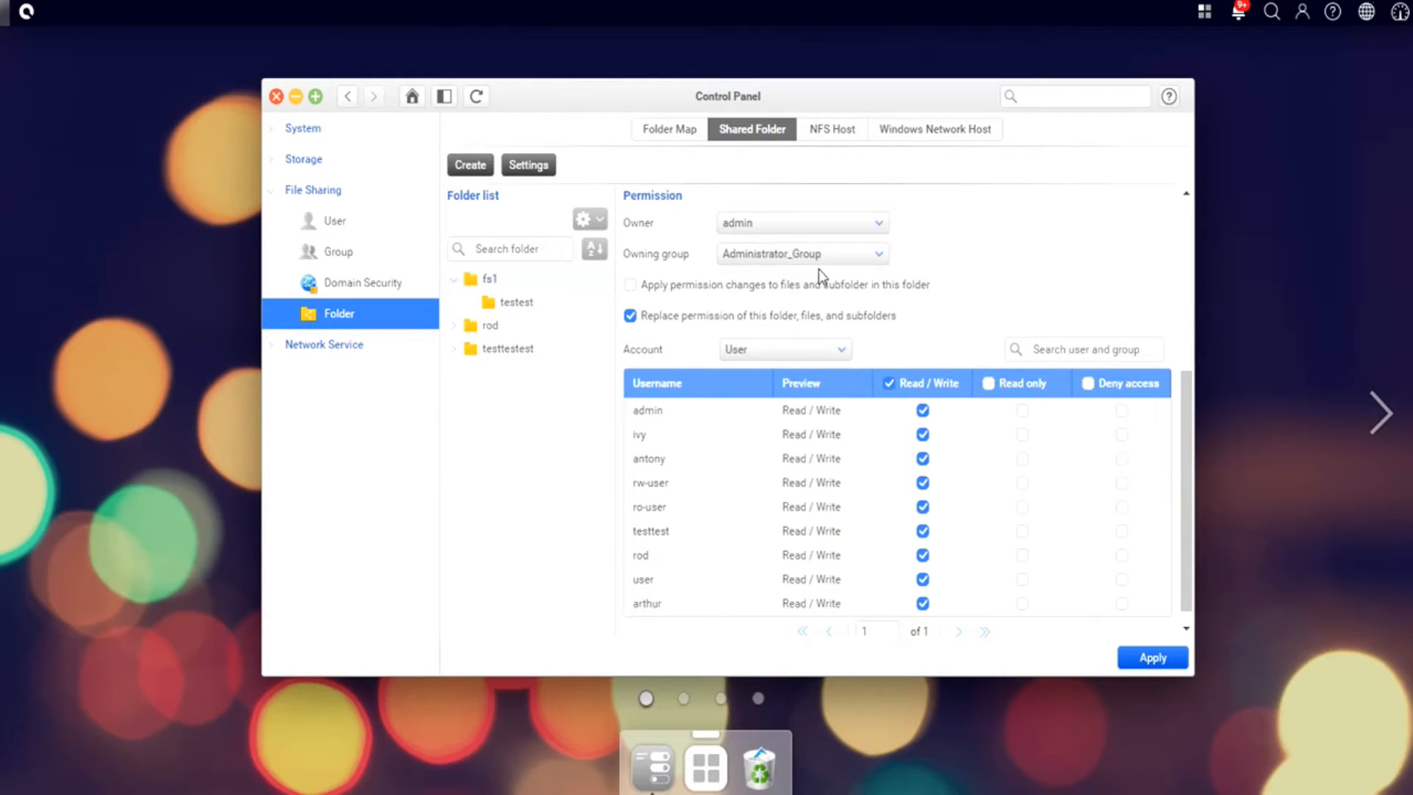
pyautogui.click(1153, 659)
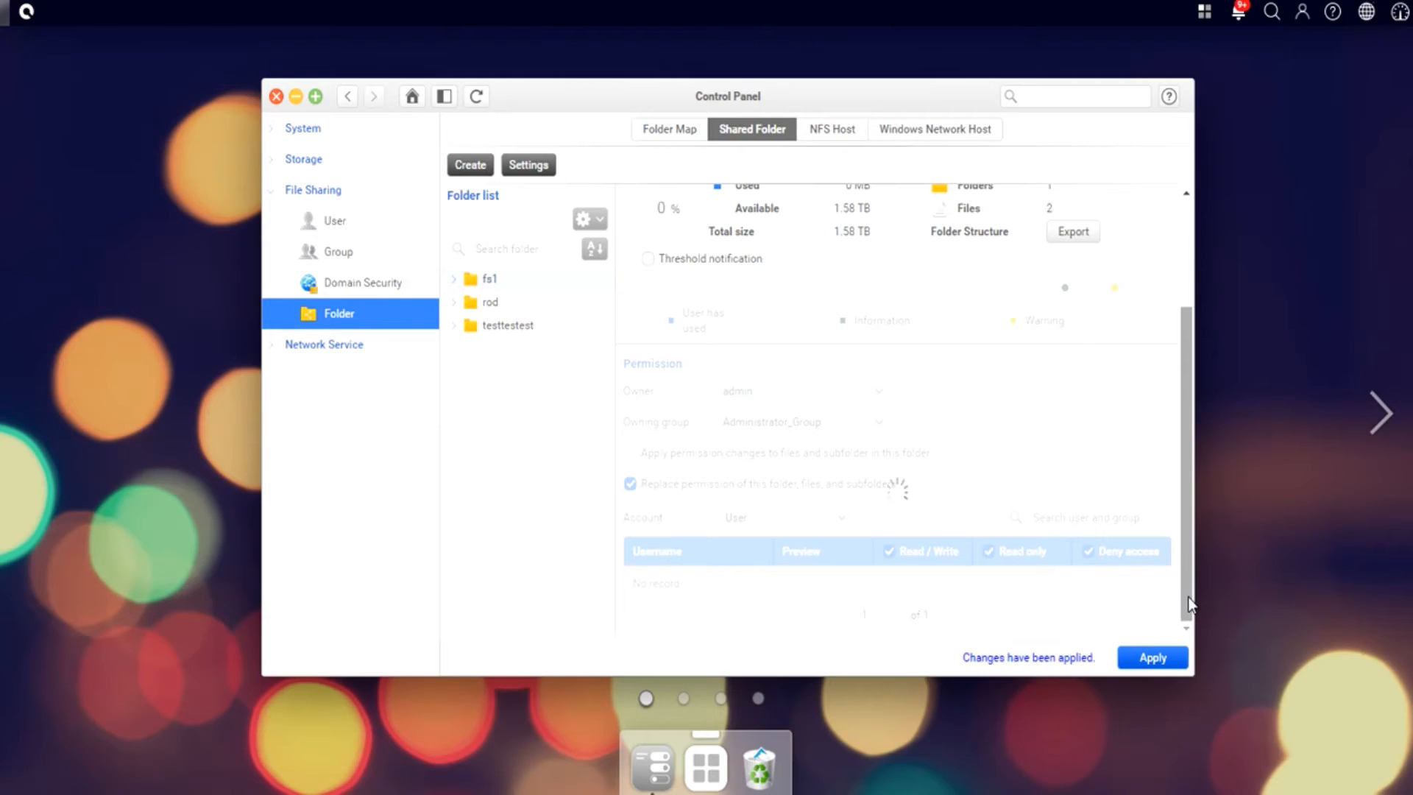
# - Check the user permissions on fs1 again, and on its testest subfolder, through to the last listed user
pyautogui.click(1188, 598)
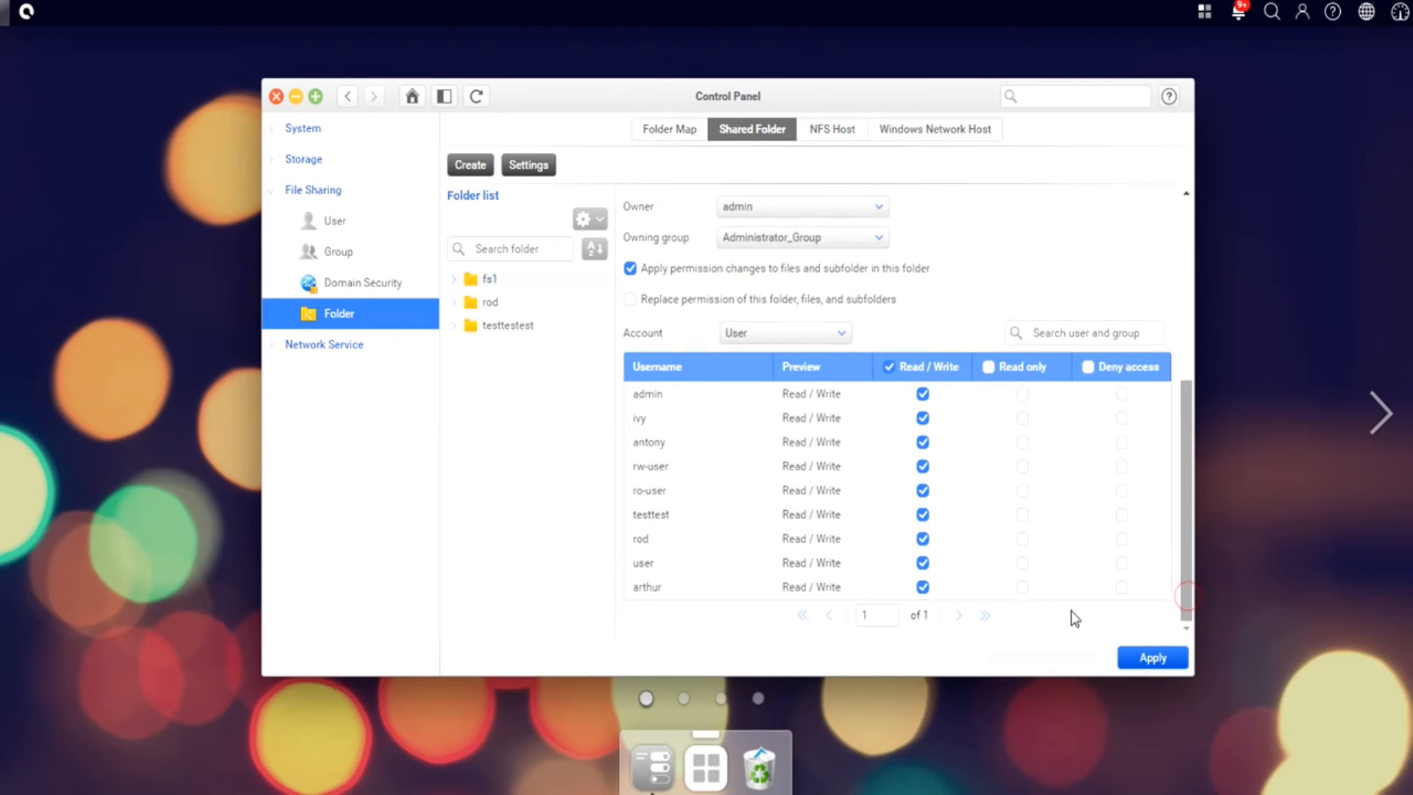
pyautogui.click(449, 281)
pyautogui.click(503, 309)
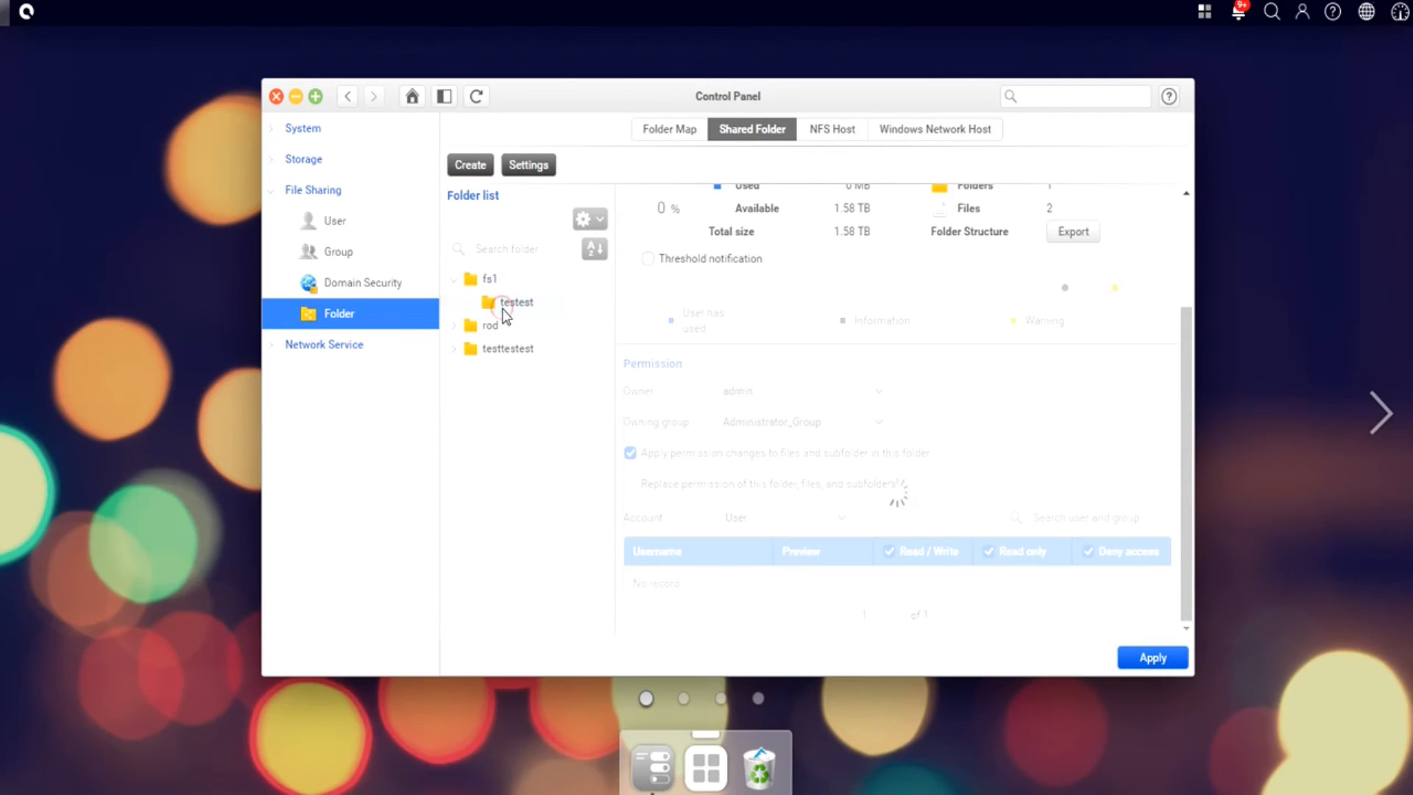
pyautogui.click(1189, 608)
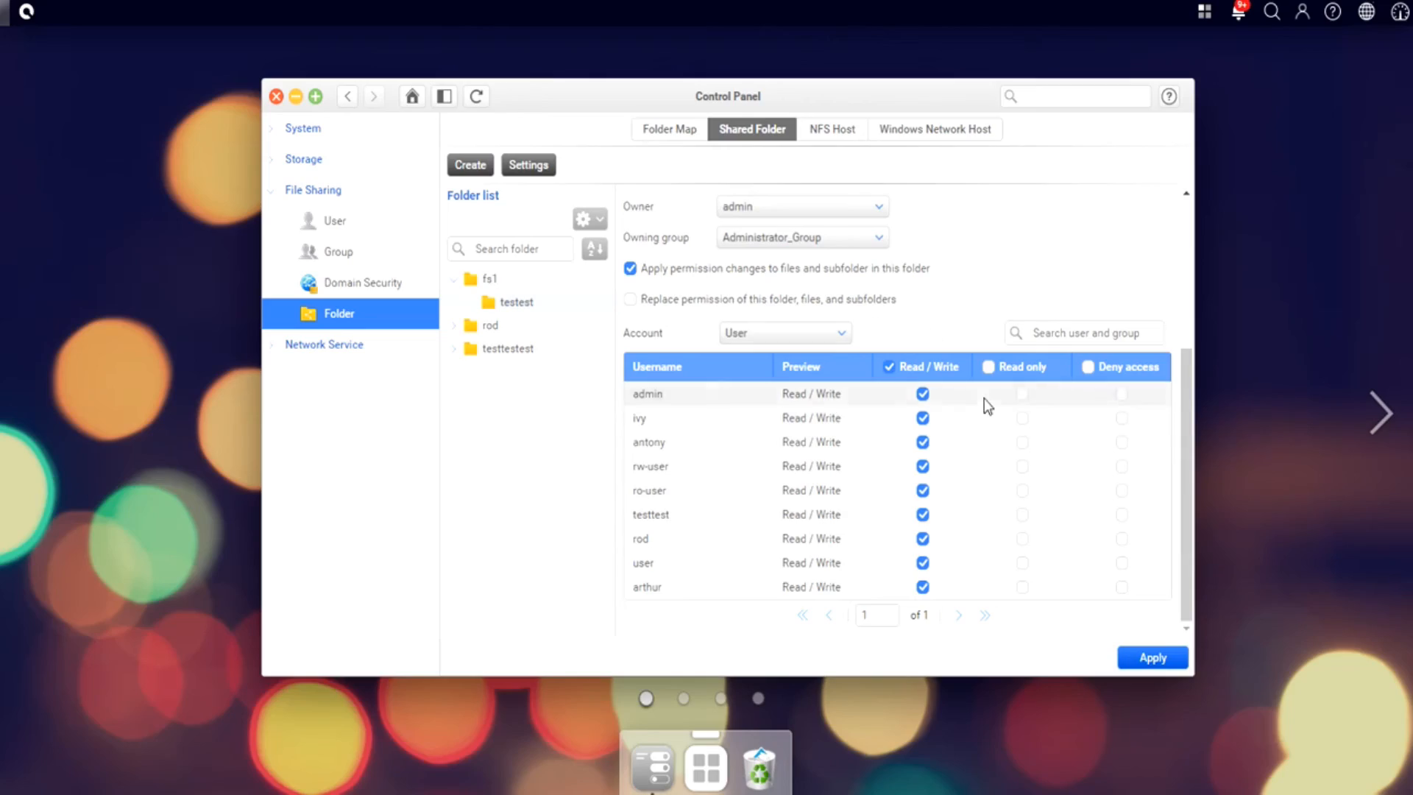